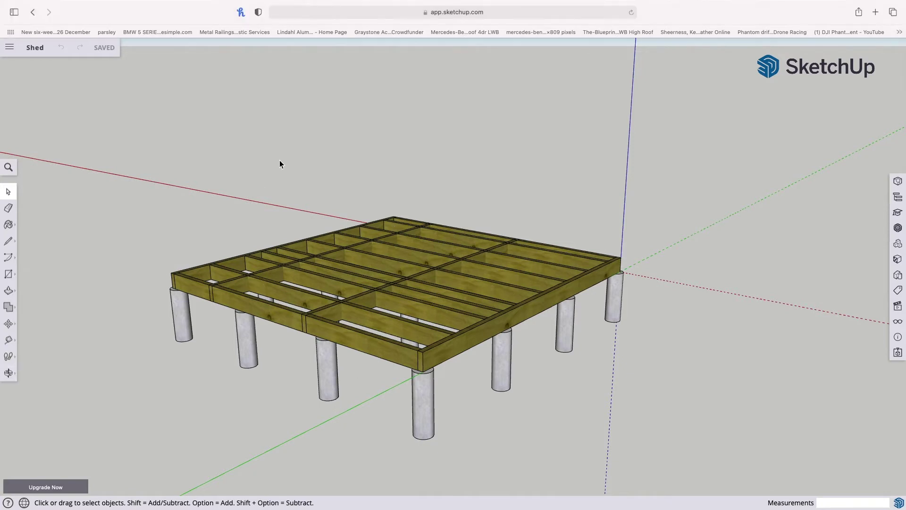
pyautogui.click(8, 372)
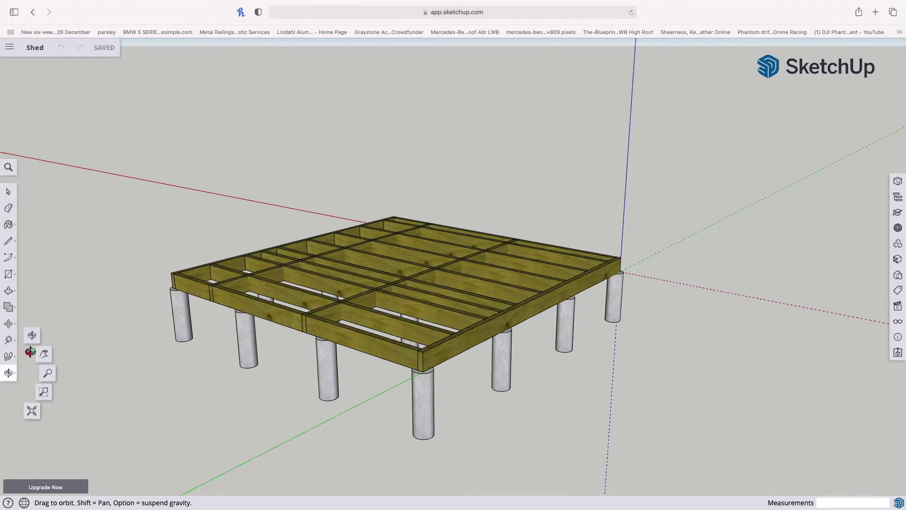
pyautogui.click(31, 335)
pyautogui.moveTo(263, 197); pyautogui.dragTo(164, 384)
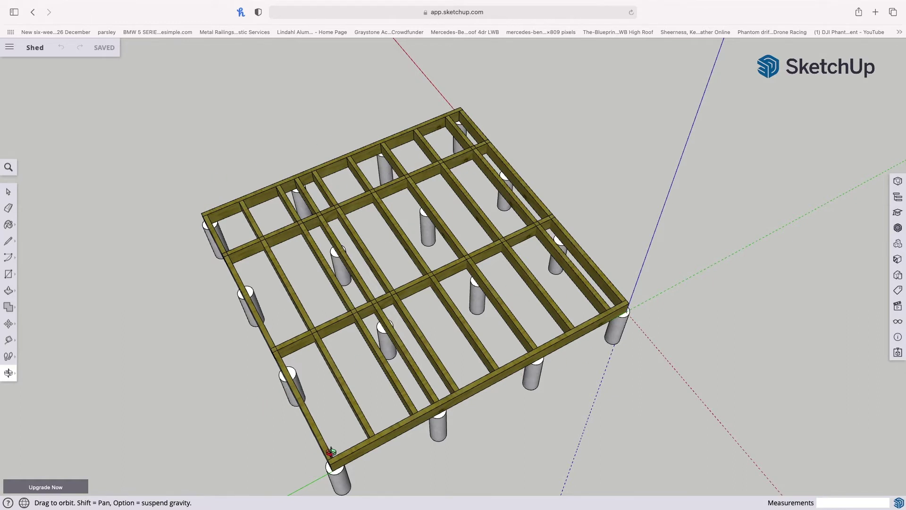
pyautogui.moveTo(324, 431); pyautogui.dragTo(246, 280)
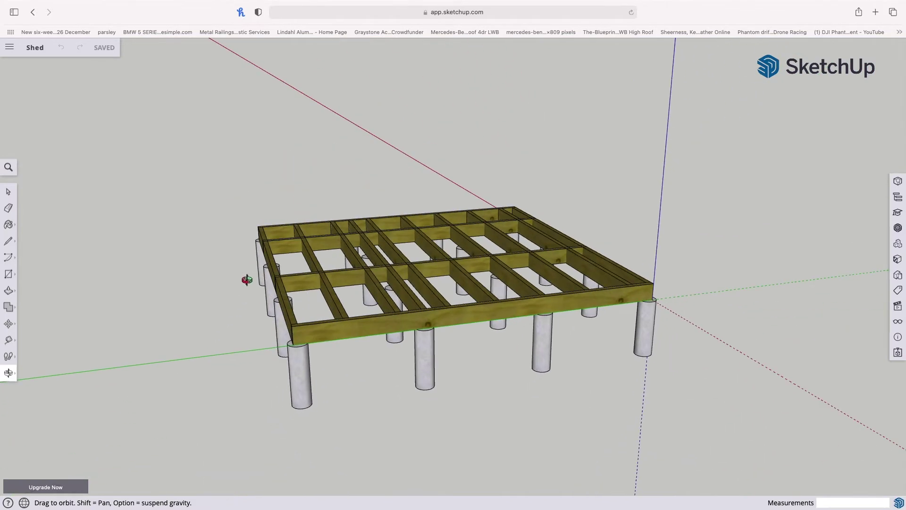
# Draw a 1200 × 2400 mm rectangle starting at the deck frame's front-left joist corner
pyautogui.click(12, 267)
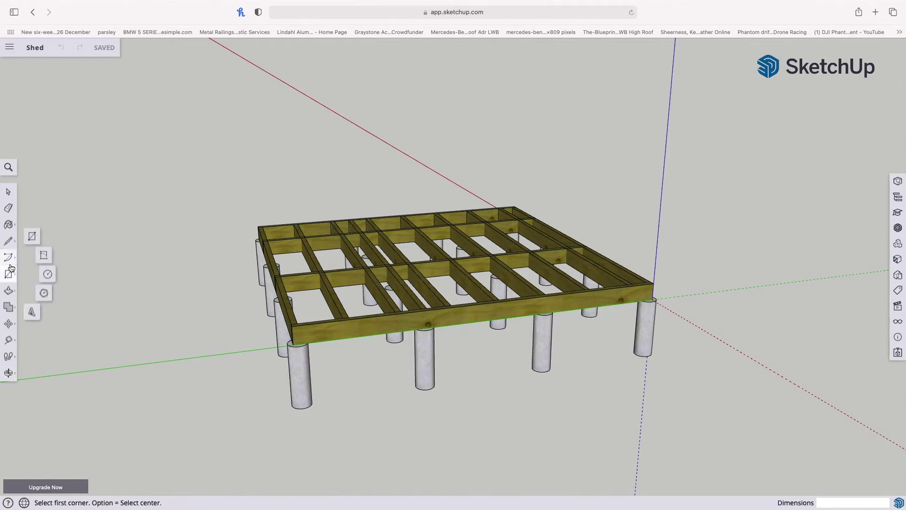
pyautogui.click(32, 239)
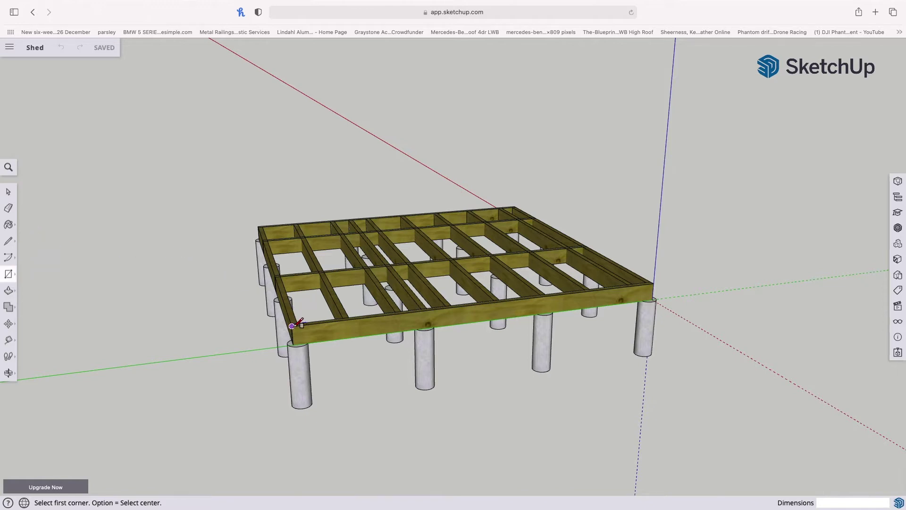
pyautogui.scroll(-1, 298, 325)
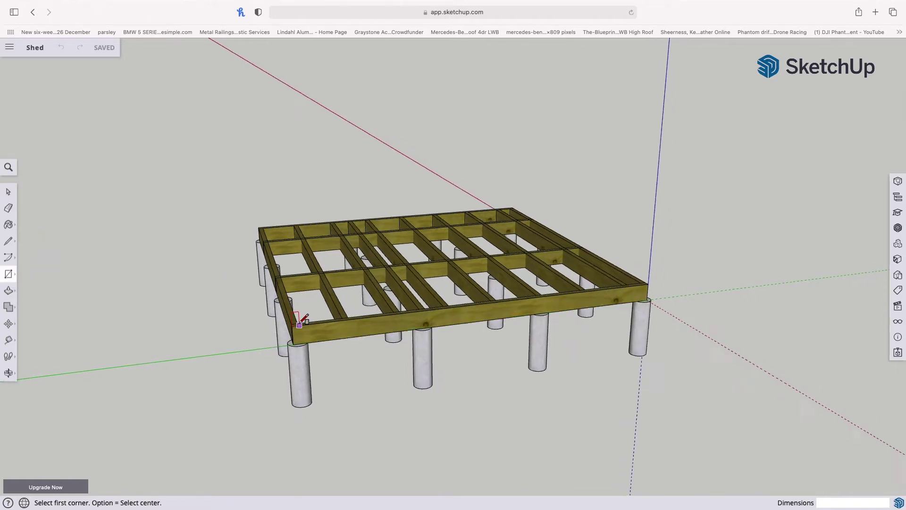
pyautogui.scroll(5, 299, 324)
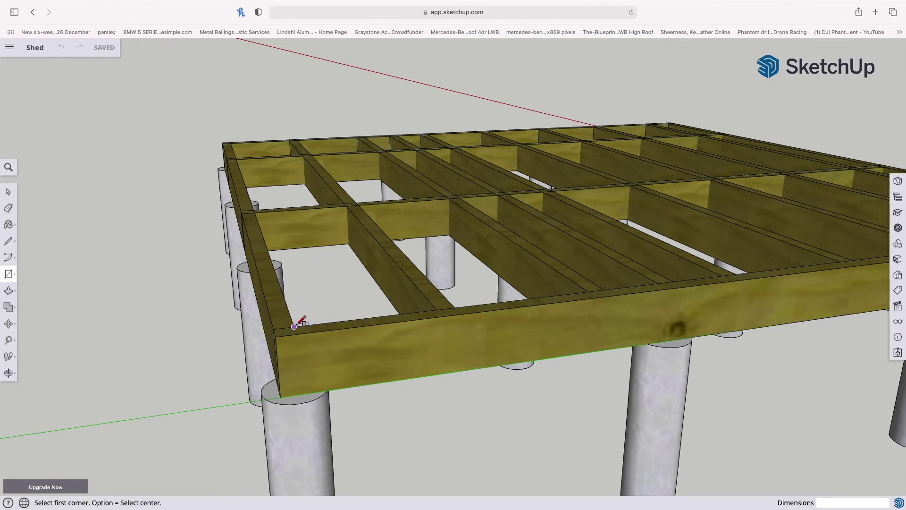
pyautogui.click(294, 326)
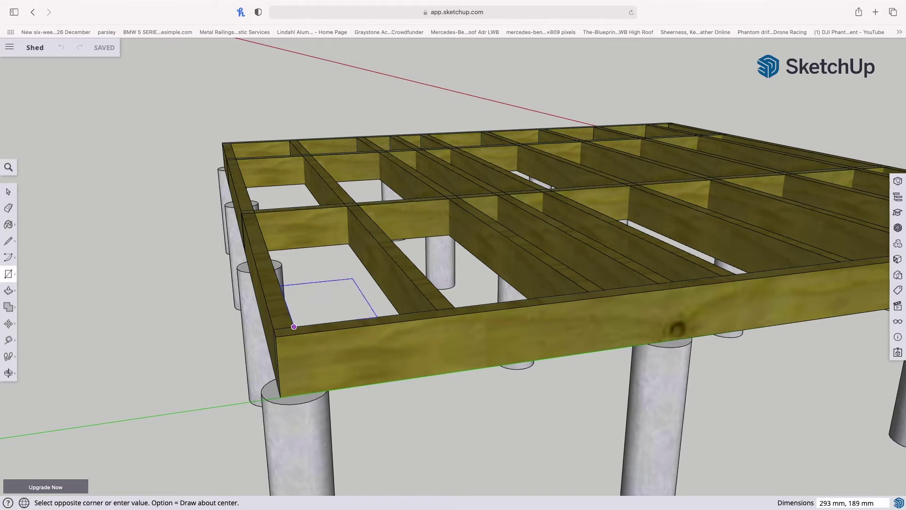
pyautogui.write('1200,2400')
pyautogui.press('Return')
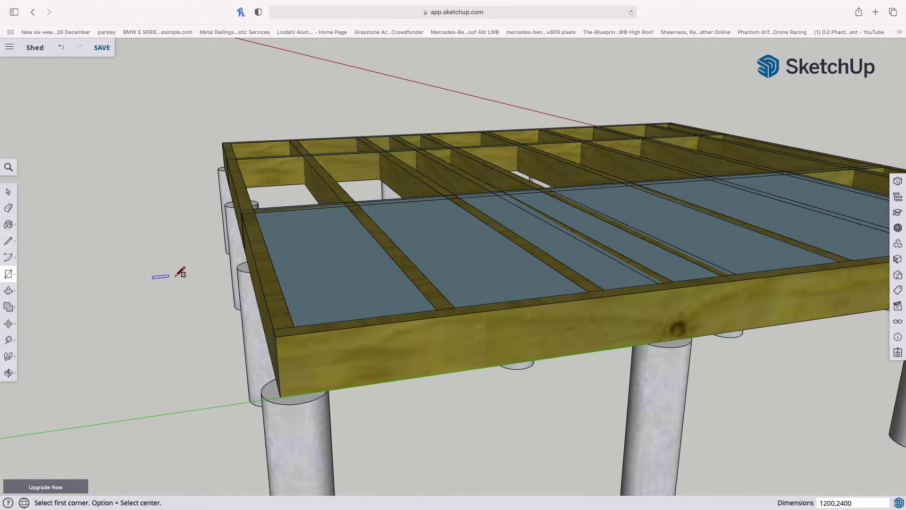
pyautogui.scroll(1, 713, 228)
pyautogui.scroll(-3, 712, 228)
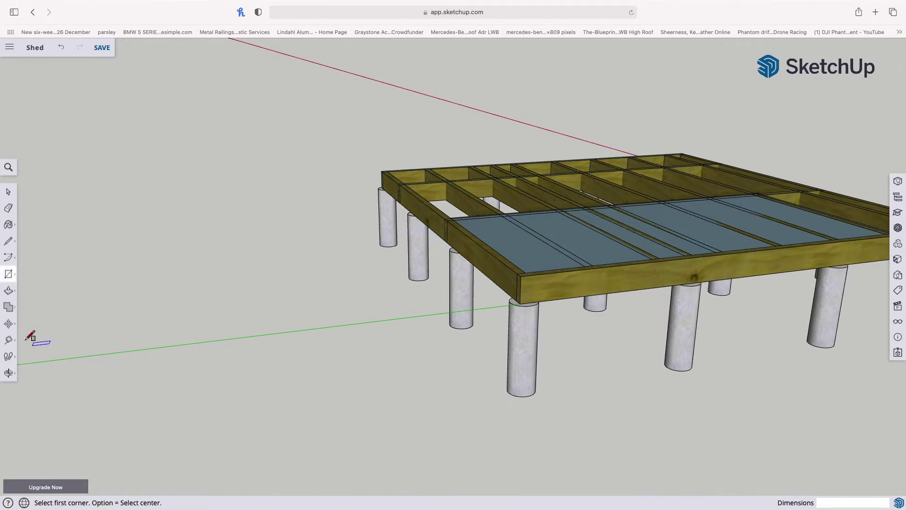
# Push/pull the new 1200 × 2400 face up 100 mm into a solid slab
pyautogui.click(9, 291)
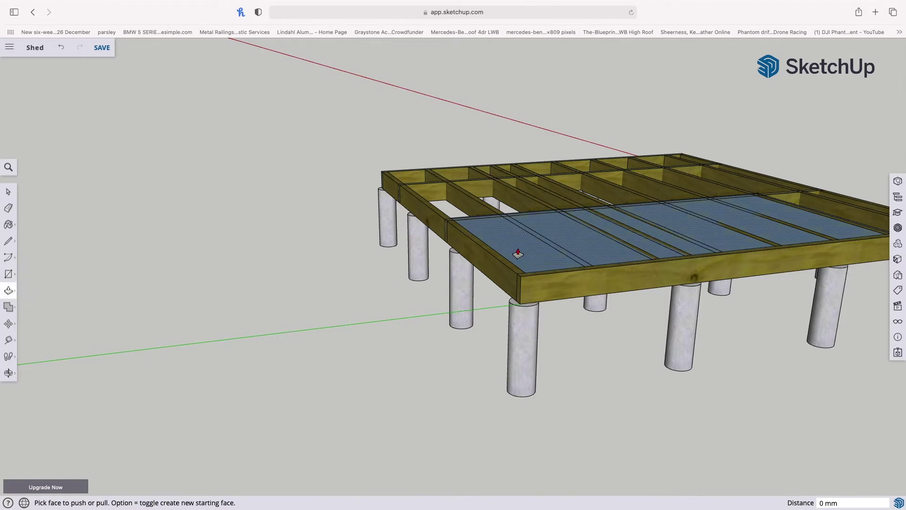
pyautogui.moveTo(518, 257); pyautogui.dragTo(534, 237)
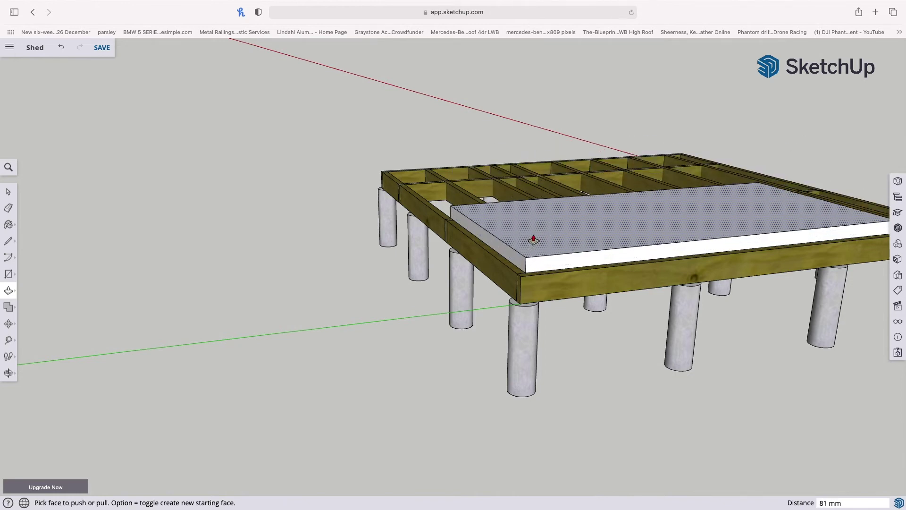
pyautogui.write('100')
pyautogui.press('Return')
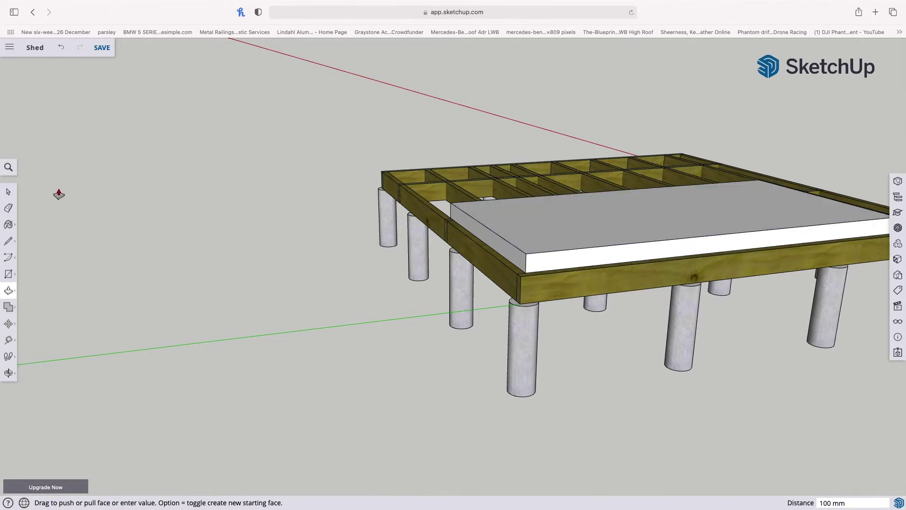
pyautogui.click(12, 194)
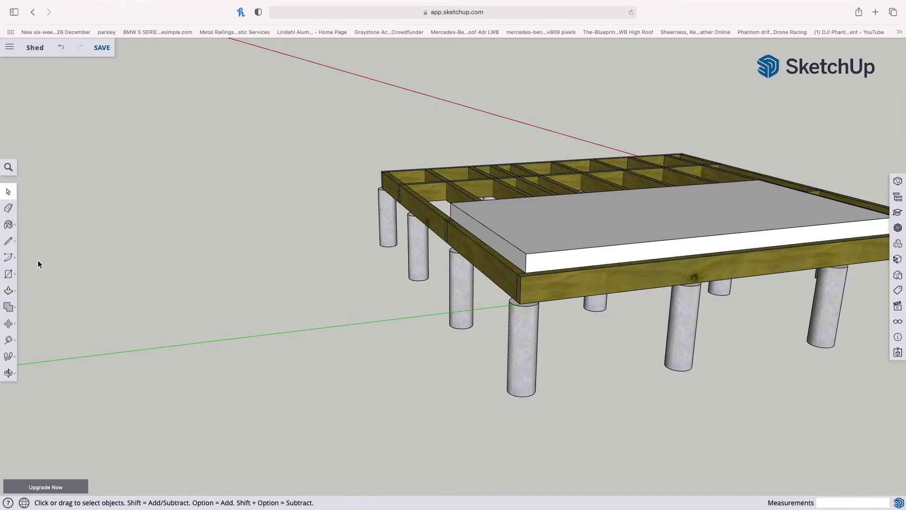
# Paint the slab's top face with Mirror 01 from the Glass and Mirrors materials
pyautogui.click(10, 223)
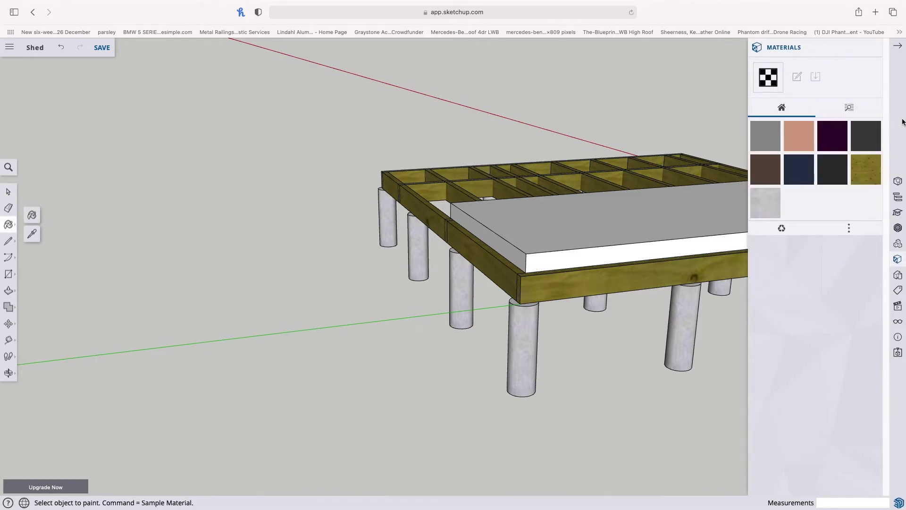
pyautogui.click(848, 109)
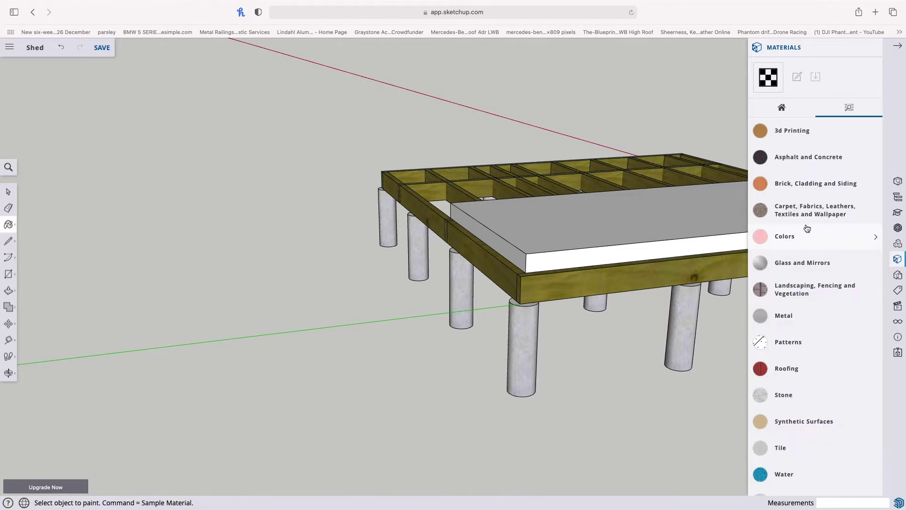
pyautogui.click(798, 260)
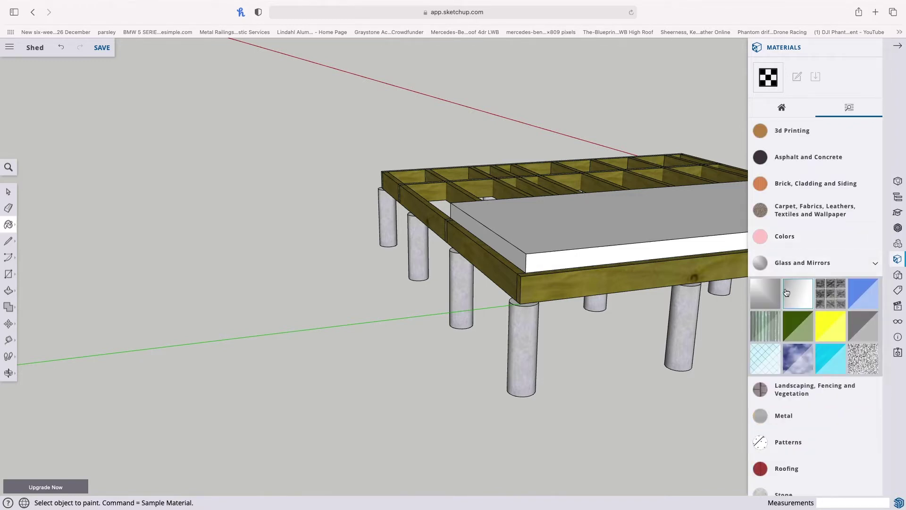
pyautogui.click(763, 300)
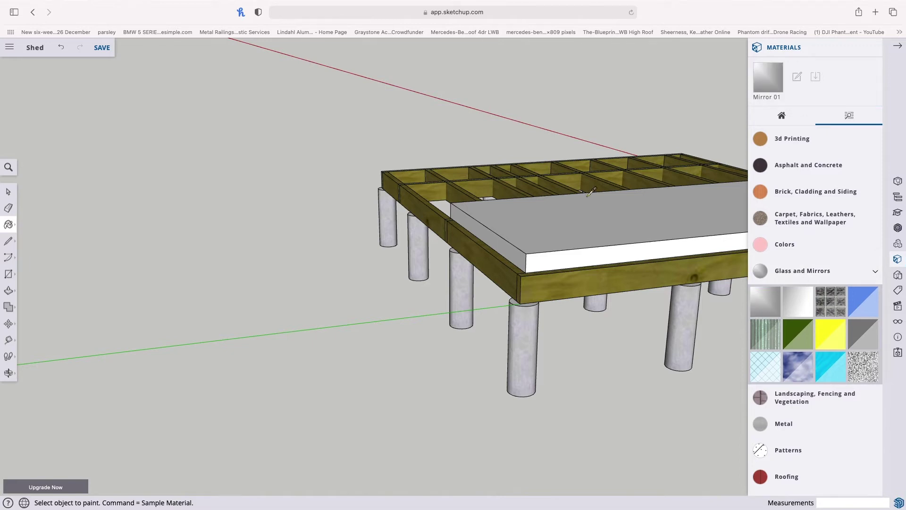
pyautogui.click(590, 215)
# Review the materials used in the model, then close the Materials panel
pyautogui.click(8, 191)
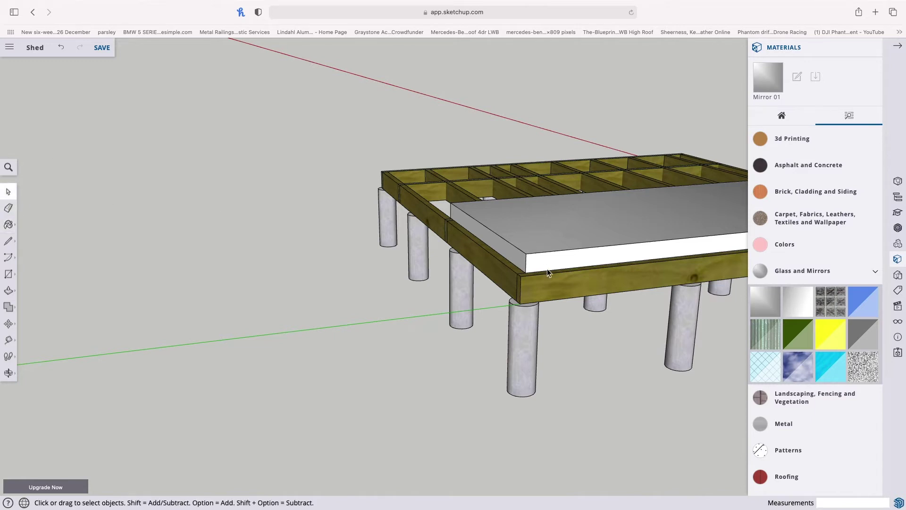
pyautogui.press('l')
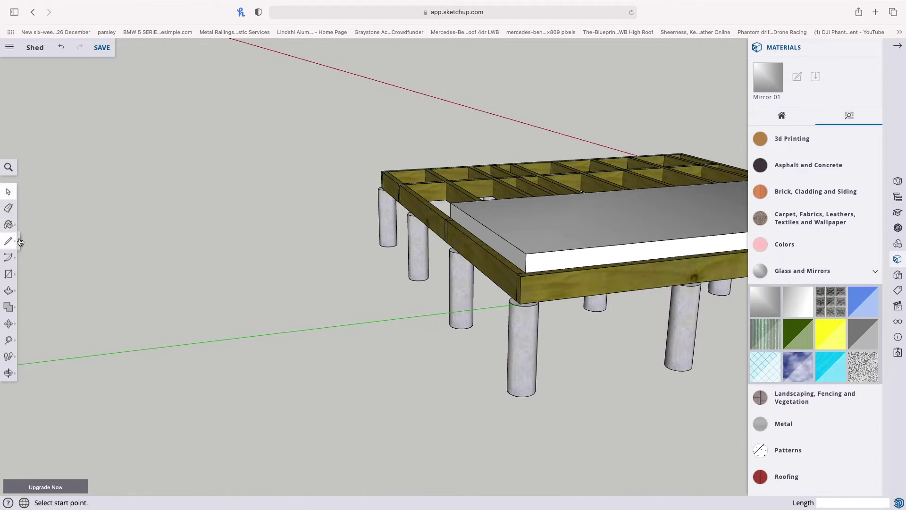
pyautogui.click(779, 117)
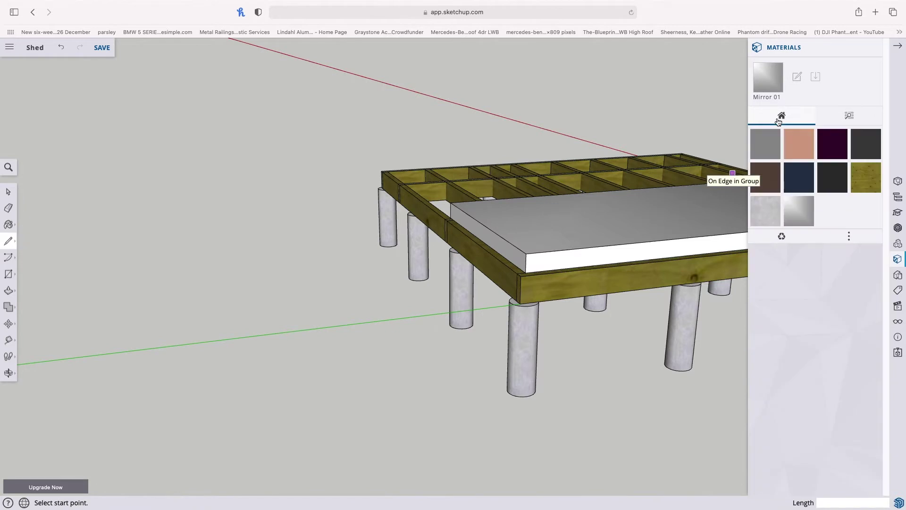
pyautogui.click(849, 117)
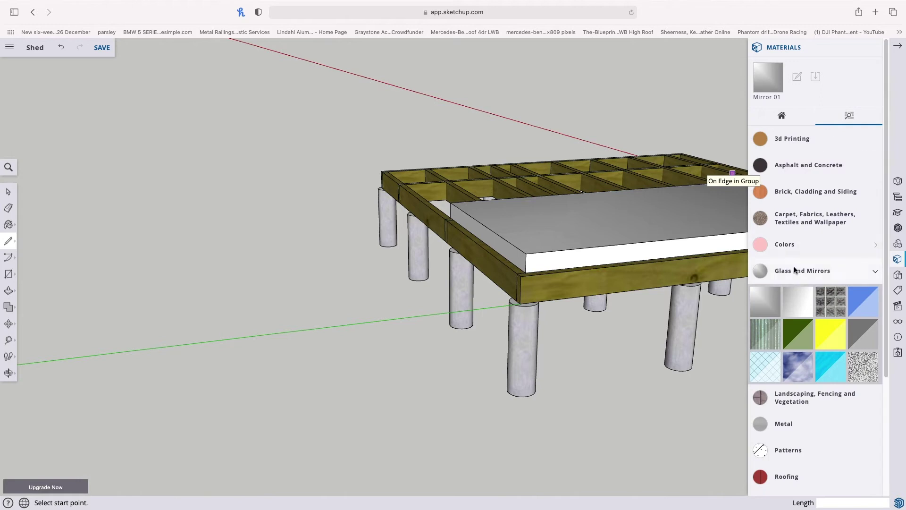
pyautogui.scroll(-3, 797, 273)
pyautogui.scroll(3, 796, 273)
pyautogui.click(8, 192)
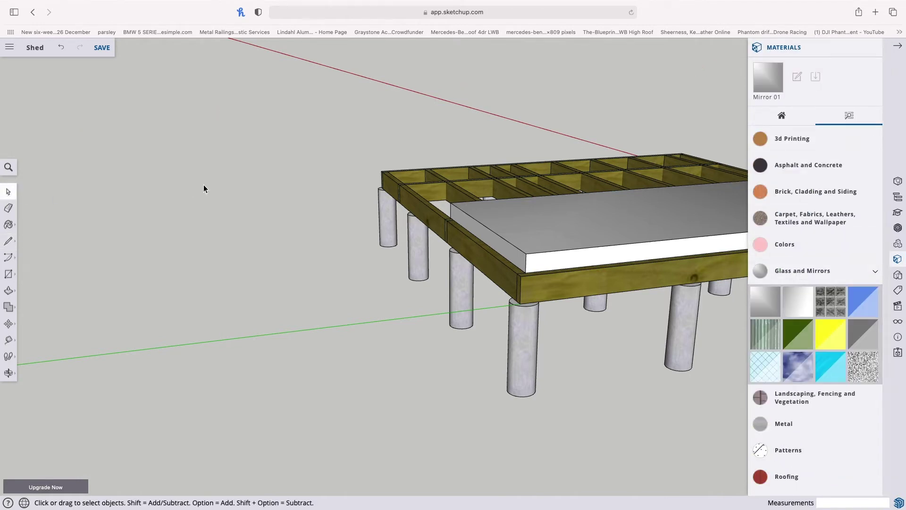
pyautogui.click(898, 45)
# Select all of the slab's geometry and make it a group
pyautogui.click(611, 222)
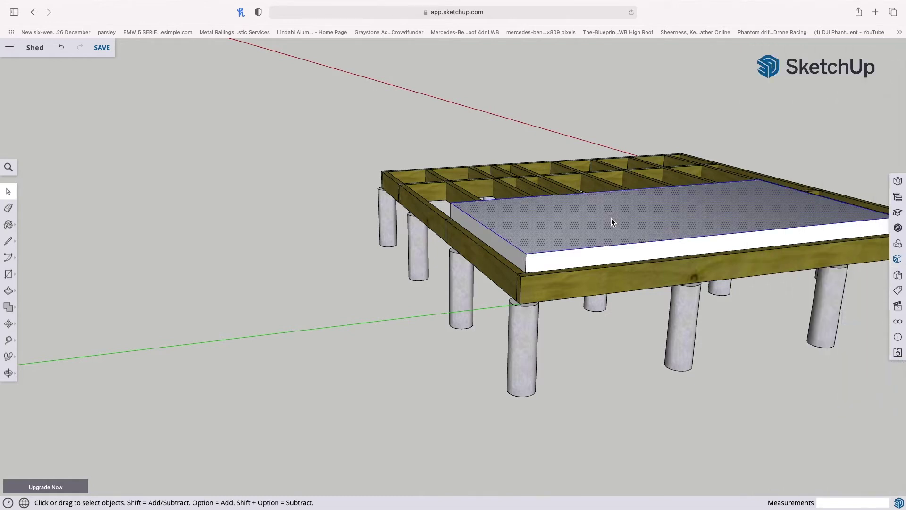
pyautogui.tripleClick(611, 220)
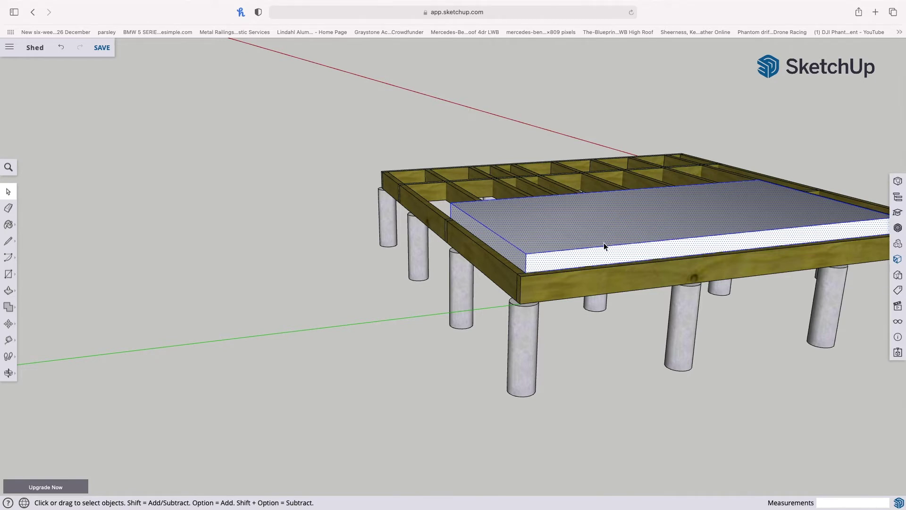
pyautogui.click(620, 360)
pyautogui.tripleClick(607, 222)
pyautogui.rightClick(641, 223)
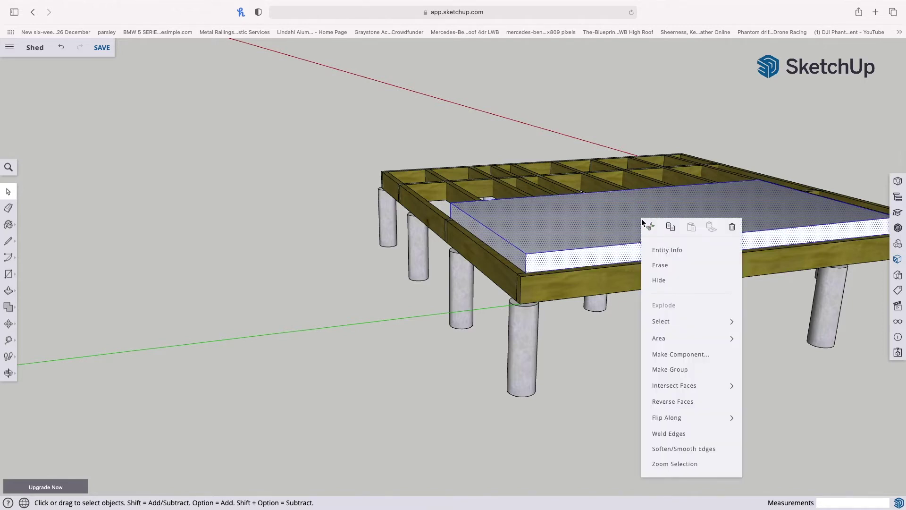
pyautogui.click(672, 369)
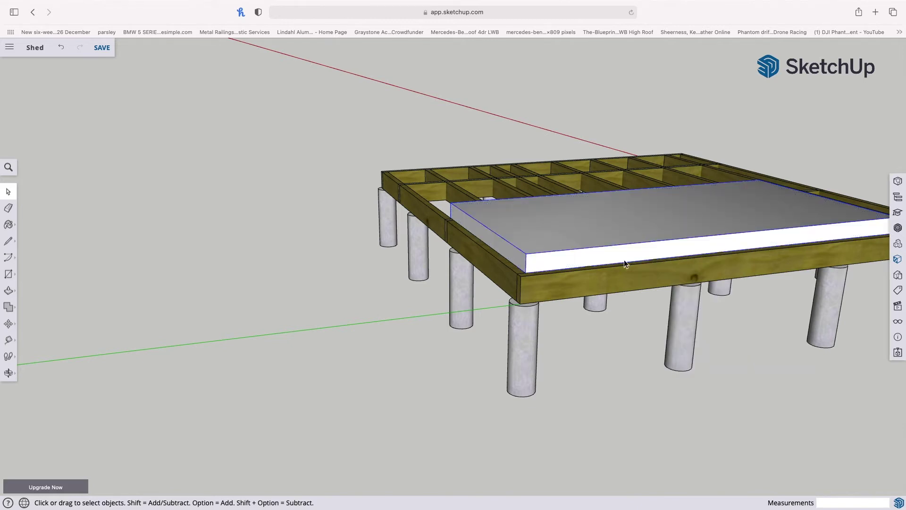
pyautogui.click(9, 323)
pyautogui.click(516, 250)
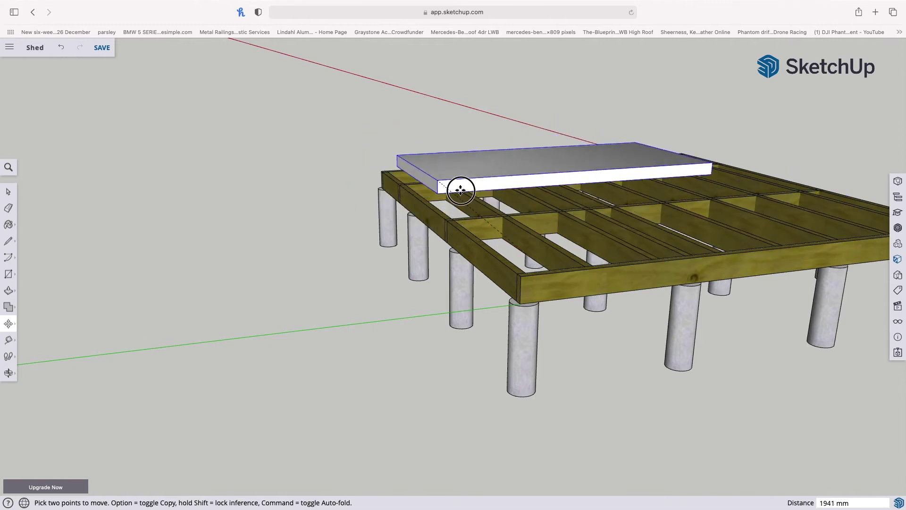
pyautogui.click(508, 208)
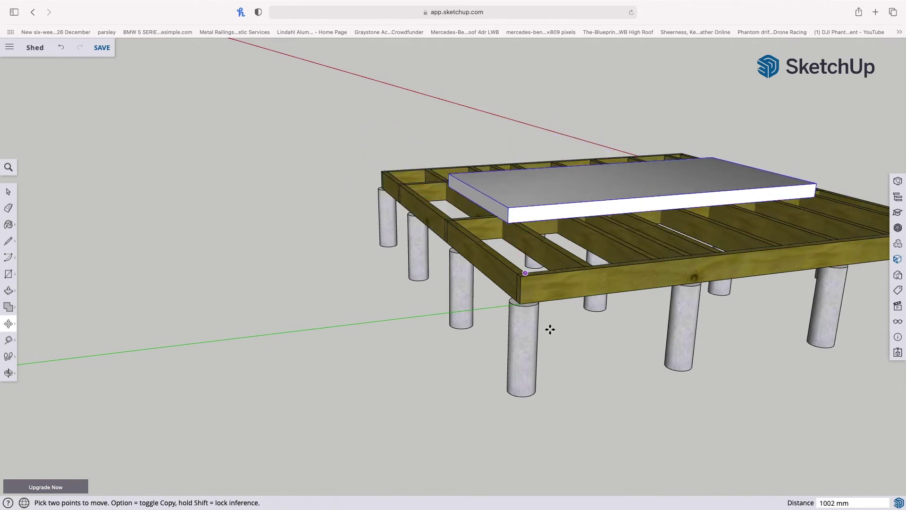
pyautogui.click(9, 373)
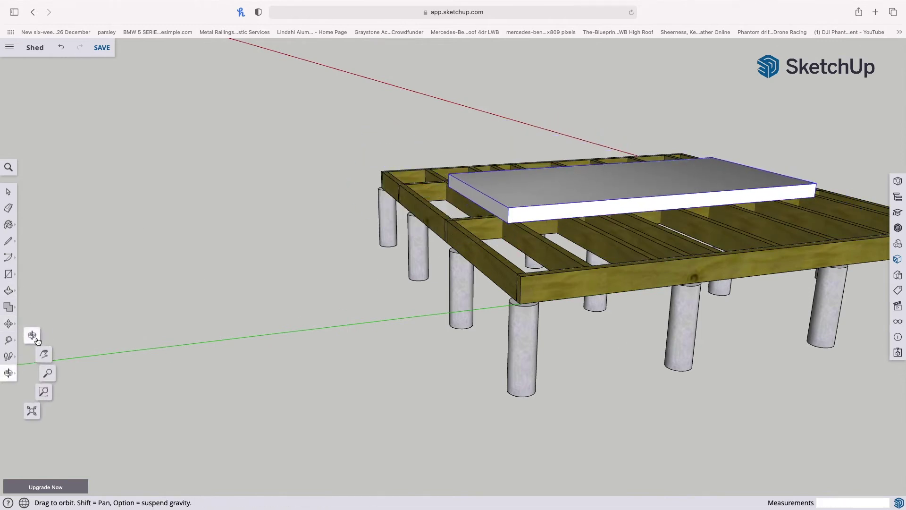
pyautogui.click(32, 335)
pyautogui.moveTo(373, 315); pyautogui.dragTo(231, 378)
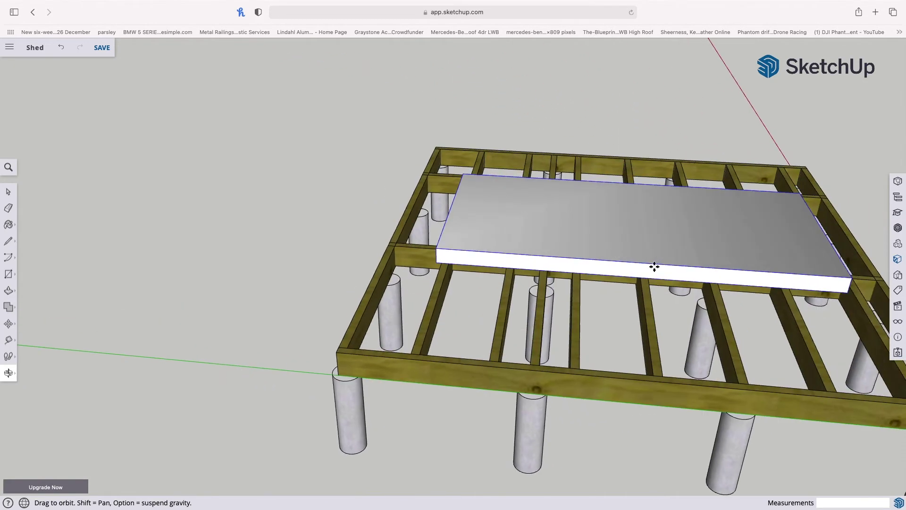
pyautogui.scroll(-5, 679, 274)
pyautogui.scroll(3, 825, 293)
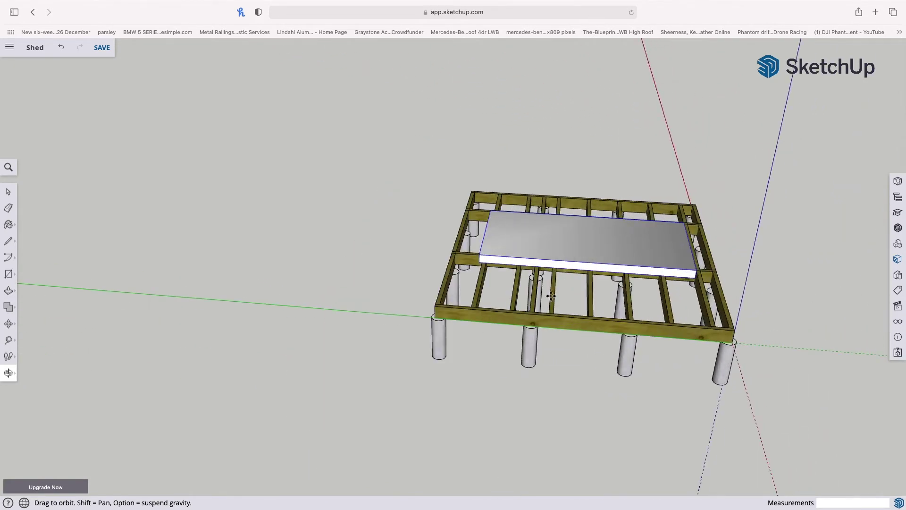
pyautogui.scroll(3, 551, 278)
pyautogui.scroll(-1, 826, 267)
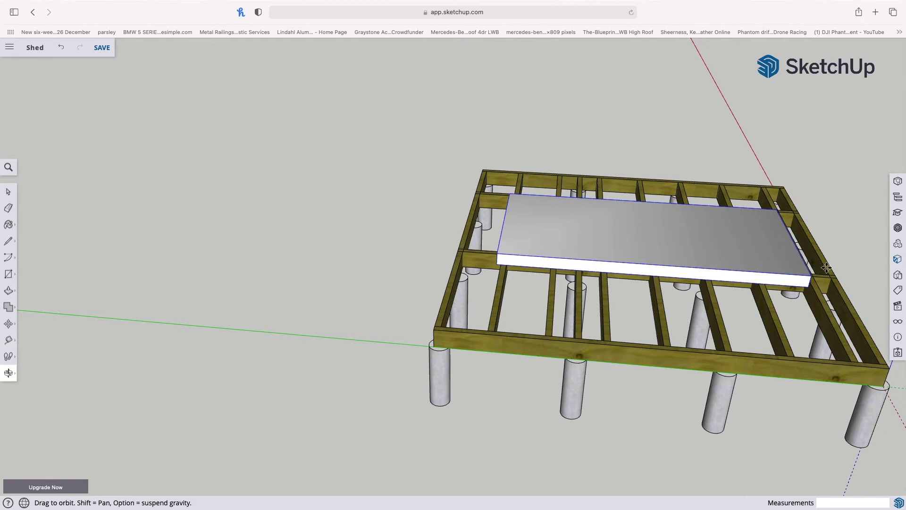
pyautogui.scroll(1, 854, 257)
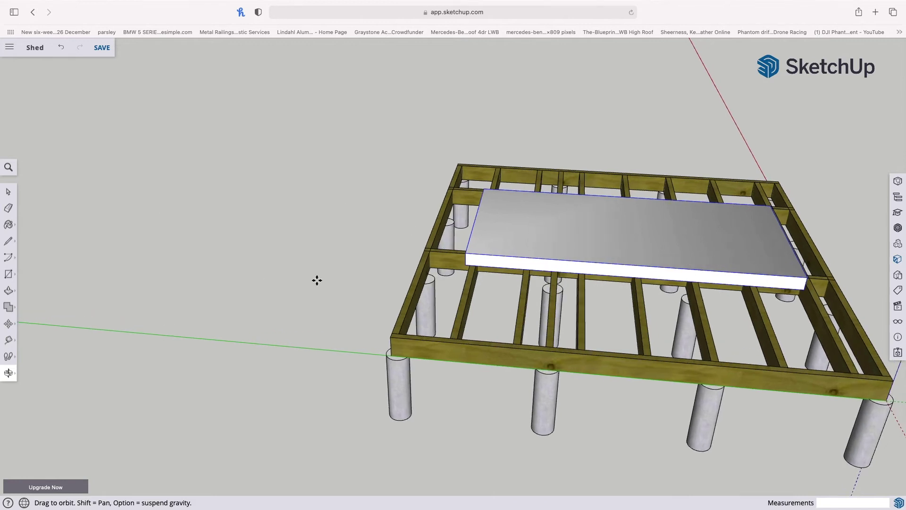
pyautogui.click(9, 373)
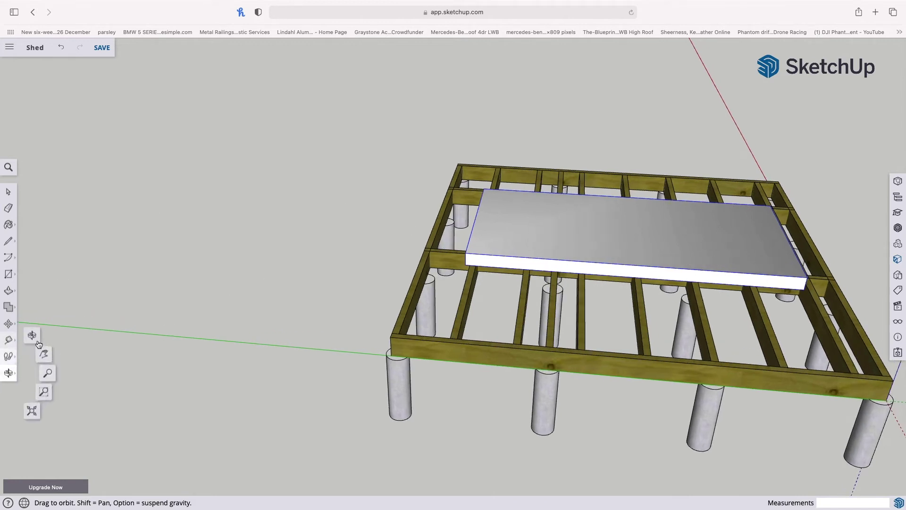
pyautogui.click(33, 337)
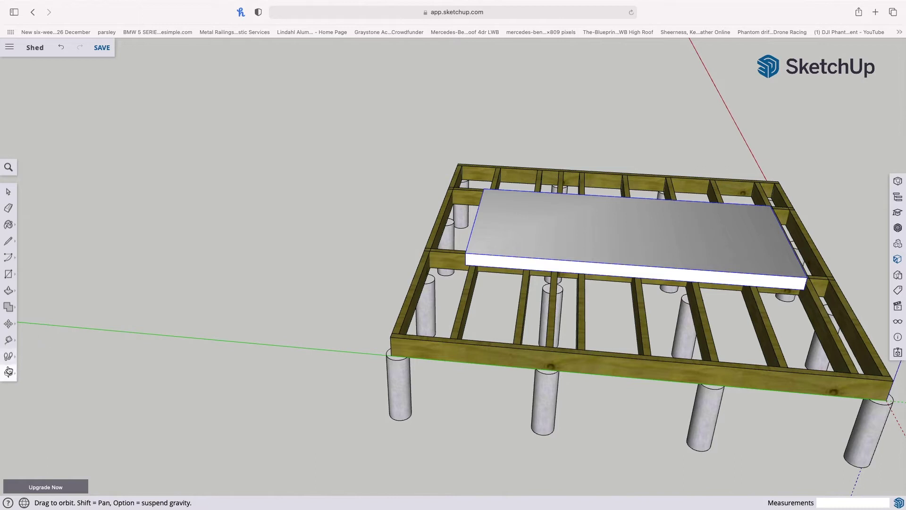
pyautogui.moveTo(45, 347); pyautogui.dragTo(255, 224)
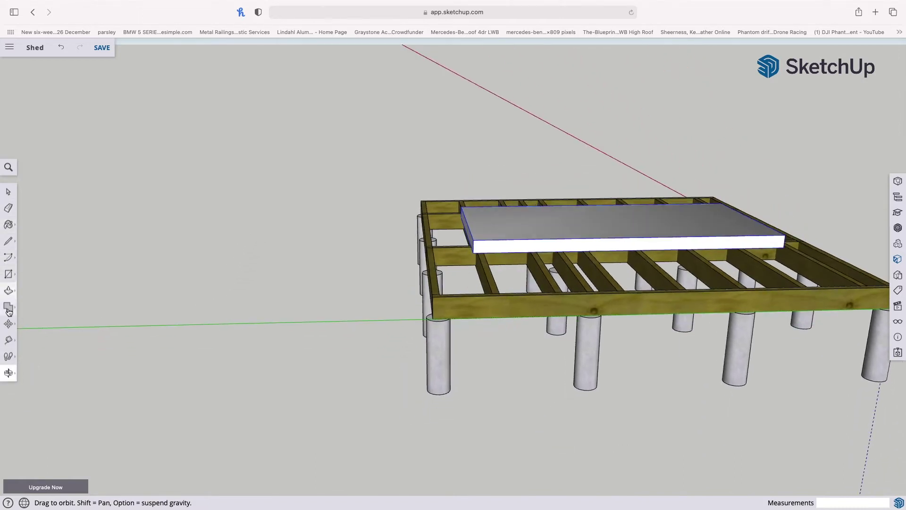
# Move the slab down by its corner into the deck frame between the joists
pyautogui.click(8, 324)
pyautogui.click(38, 305)
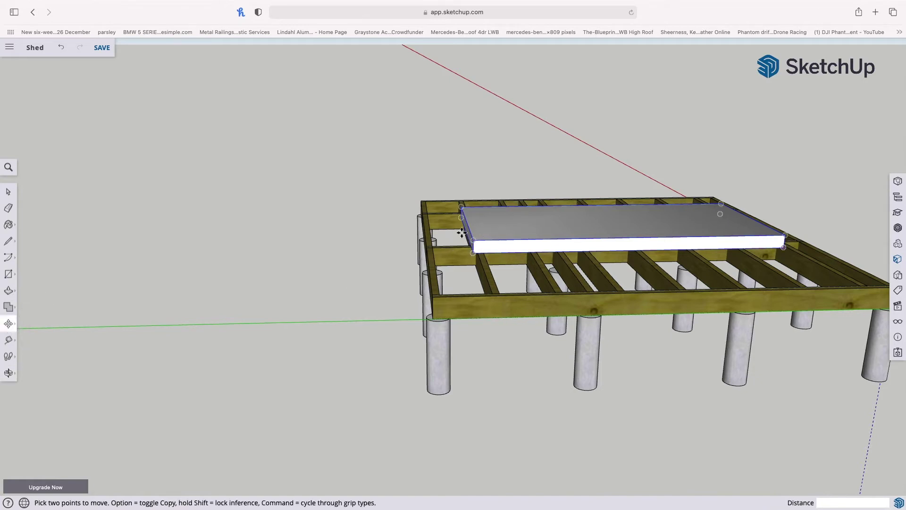
pyautogui.moveTo(478, 239); pyautogui.dragTo(440, 296)
pyautogui.scroll(-3, 441, 289)
pyautogui.scroll(5, 442, 292)
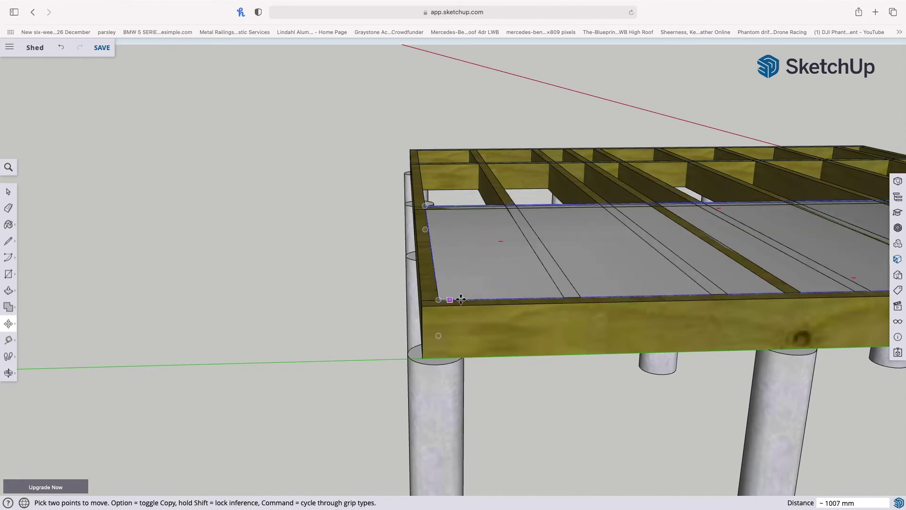
# Orbit around the deck to check how the slab fits inside the frame
pyautogui.click(8, 372)
pyautogui.moveTo(415, 156); pyautogui.dragTo(354, 339)
pyautogui.scroll(-5, 550, 221)
pyautogui.moveTo(602, 236); pyautogui.dragTo(628, 332)
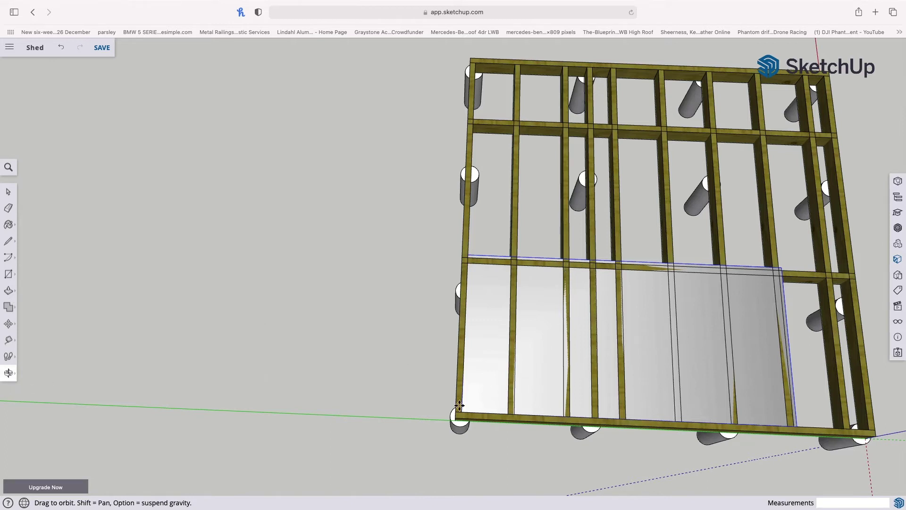
pyautogui.scroll(6, 465, 411)
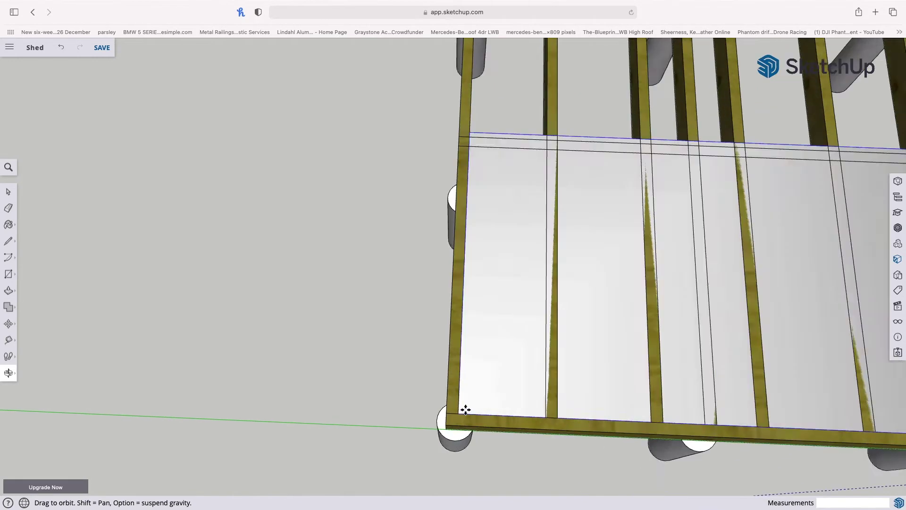
pyautogui.scroll(-6, 546, 329)
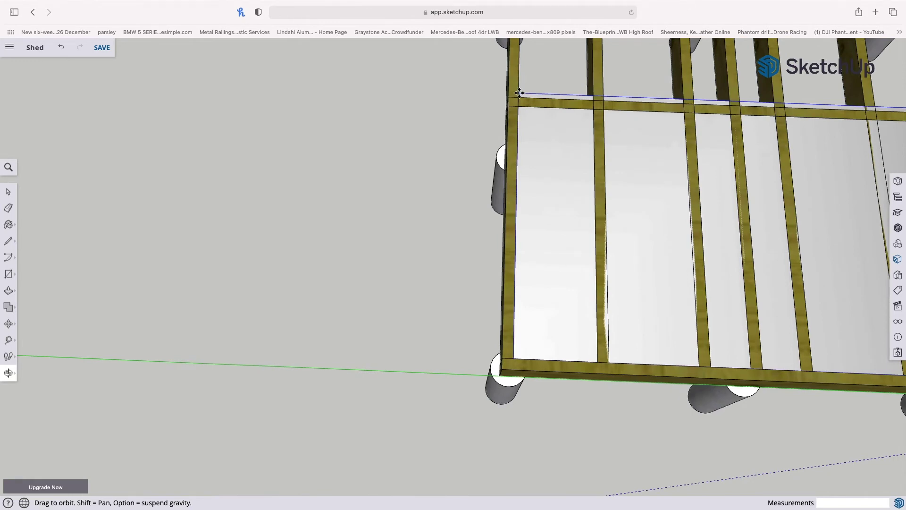
pyautogui.click(8, 371)
pyautogui.moveTo(43, 368); pyautogui.dragTo(452, 239)
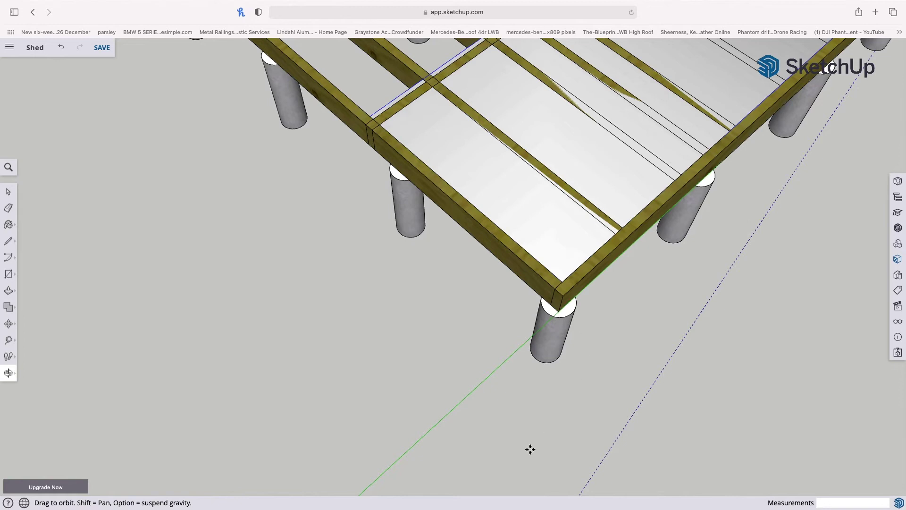
pyautogui.scroll(-10, 531, 448)
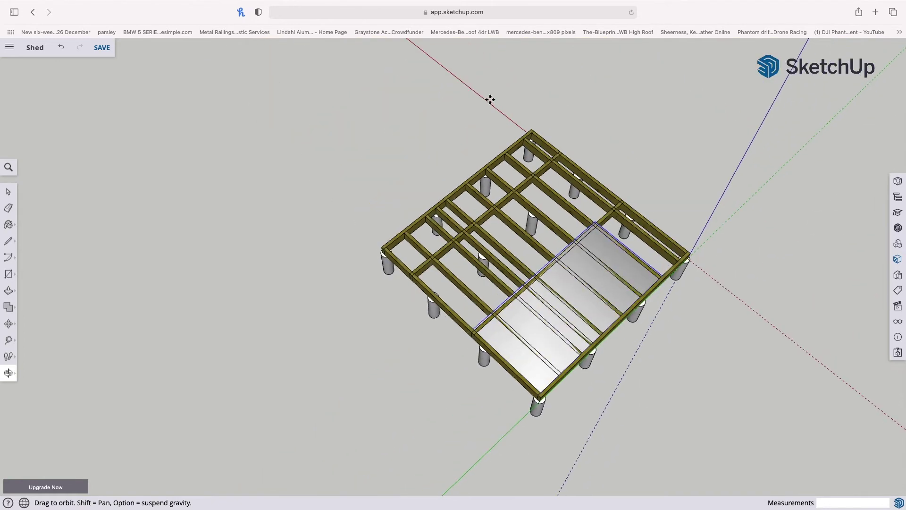
pyautogui.scroll(3, 491, 102)
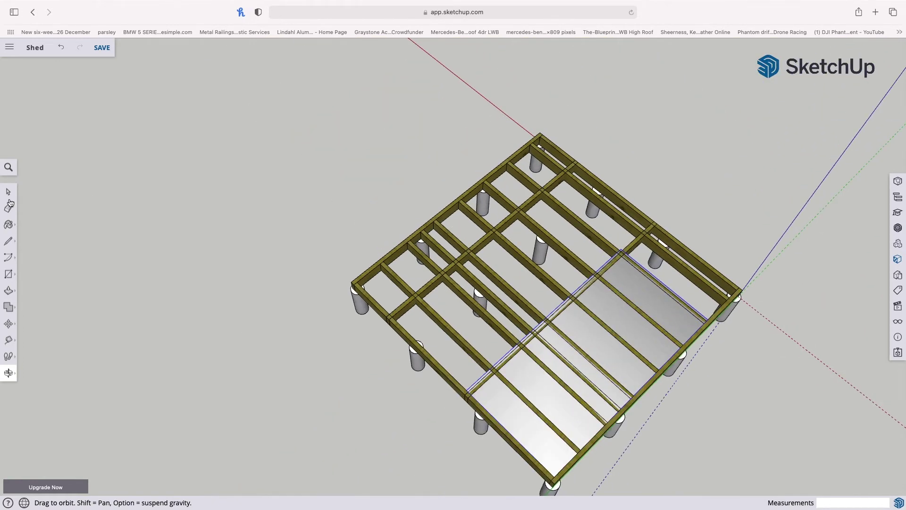
pyautogui.click(8, 192)
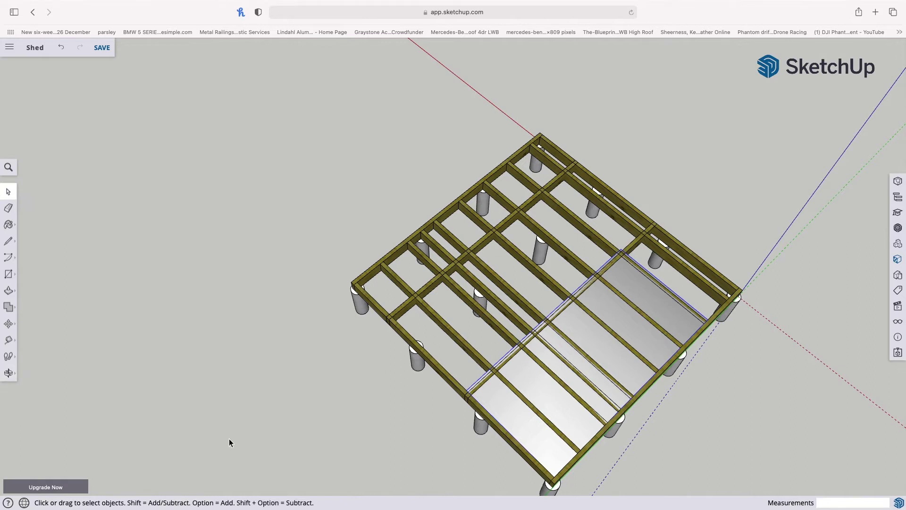
# Copy the infill slab into the next bay of the deck frame
pyautogui.click(8, 323)
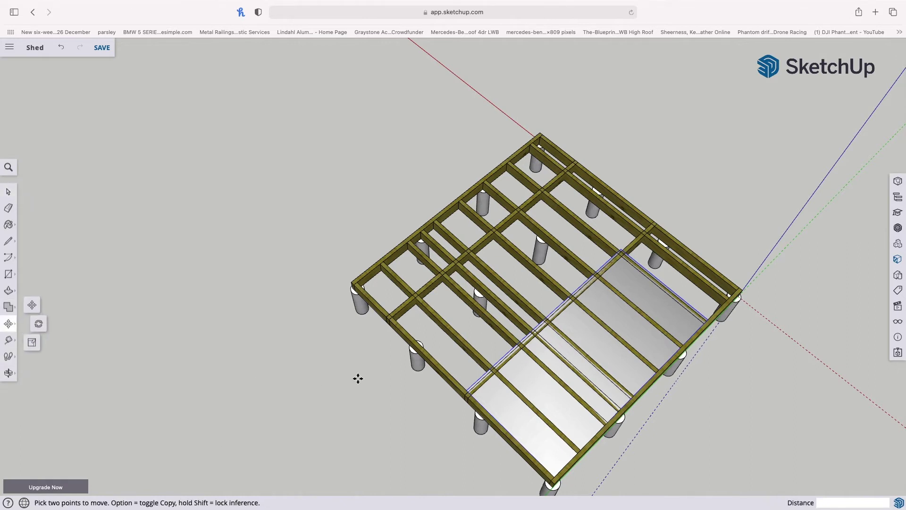
pyautogui.press('alt')
pyautogui.click(467, 389)
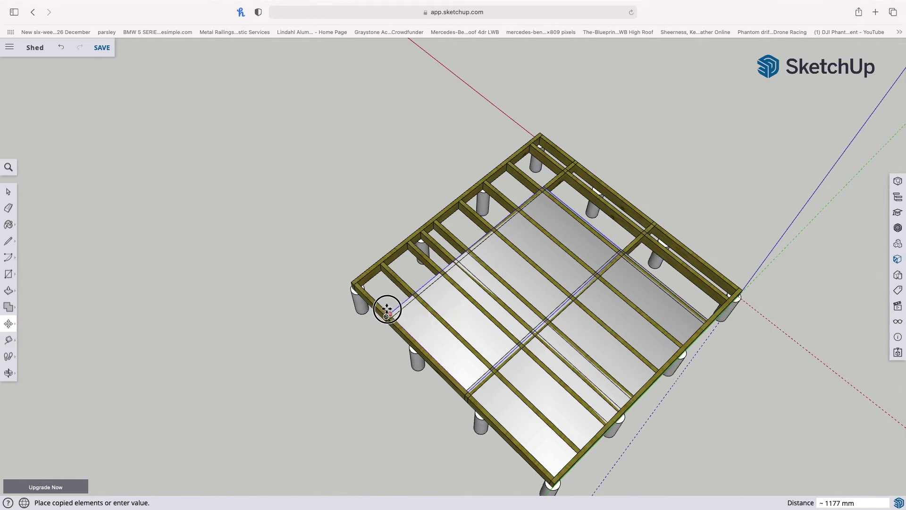
pyautogui.click(389, 313)
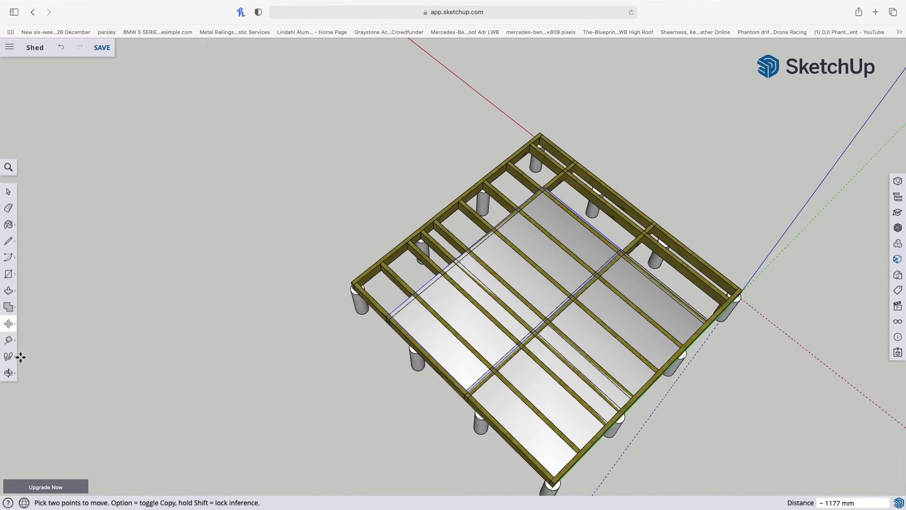
# Copy the slab about 1200 mm further toward the far bay, overhanging the frame edge
pyautogui.click(8, 324)
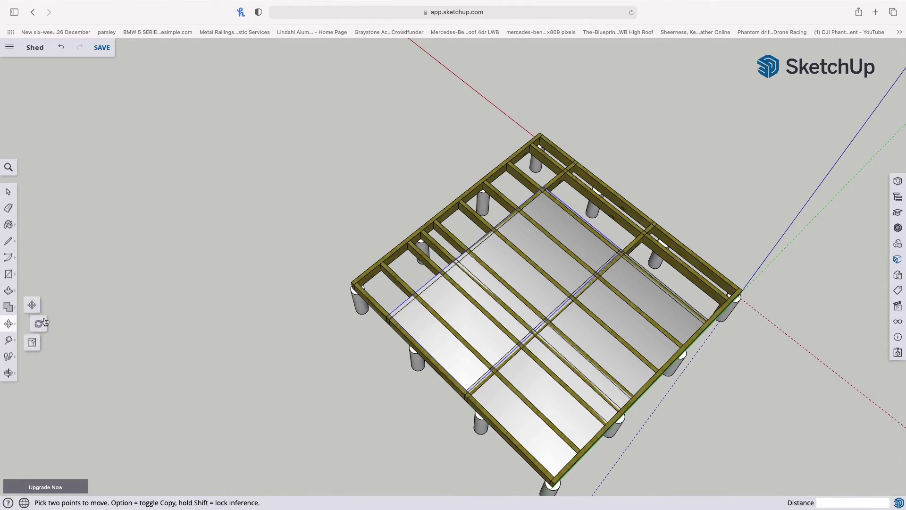
pyautogui.scroll(-3, 388, 312)
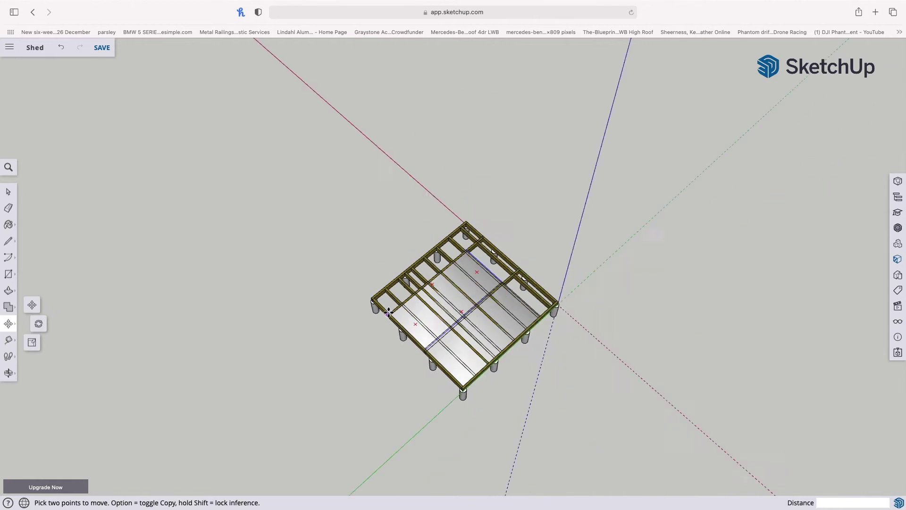
pyautogui.scroll(6, 387, 313)
pyautogui.moveTo(391, 310); pyautogui.dragTo(236, 154)
pyautogui.press('alt')
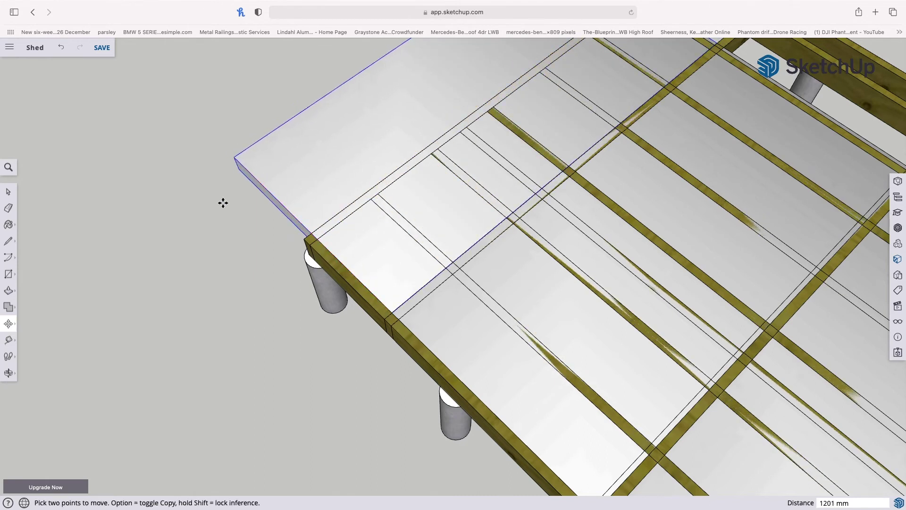
pyautogui.scroll(-5, 520, 205)
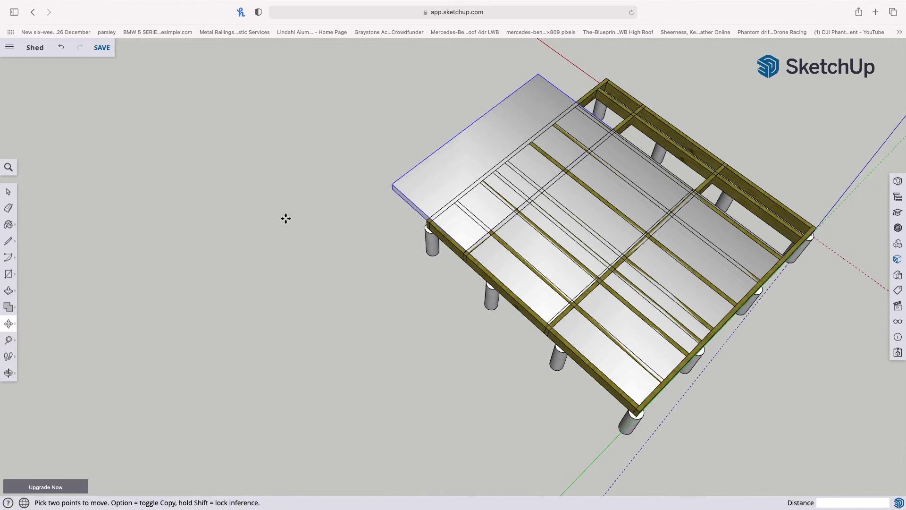
pyautogui.click(8, 373)
# Scale the overhanging slab to about 0.44 along the red axis, flush with the frame edge
pyautogui.moveTo(398, 200); pyautogui.dragTo(303, 288)
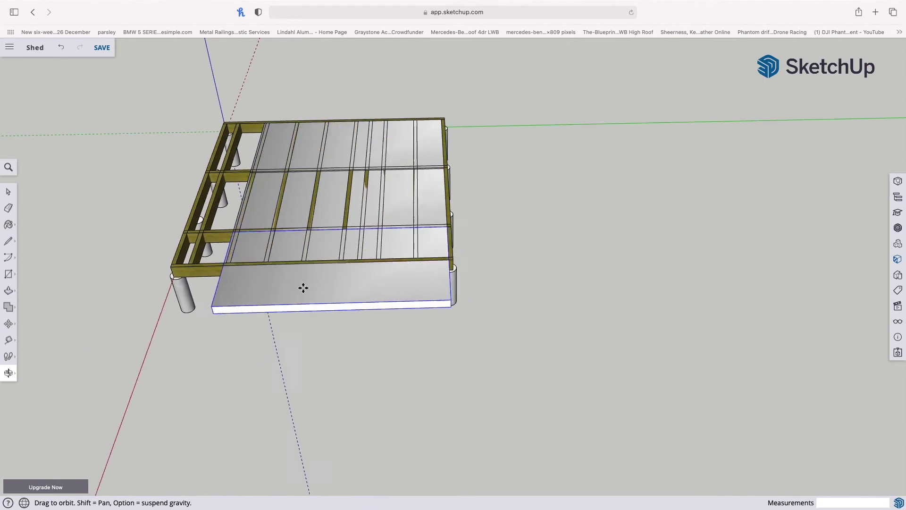
pyautogui.scroll(5, 303, 287)
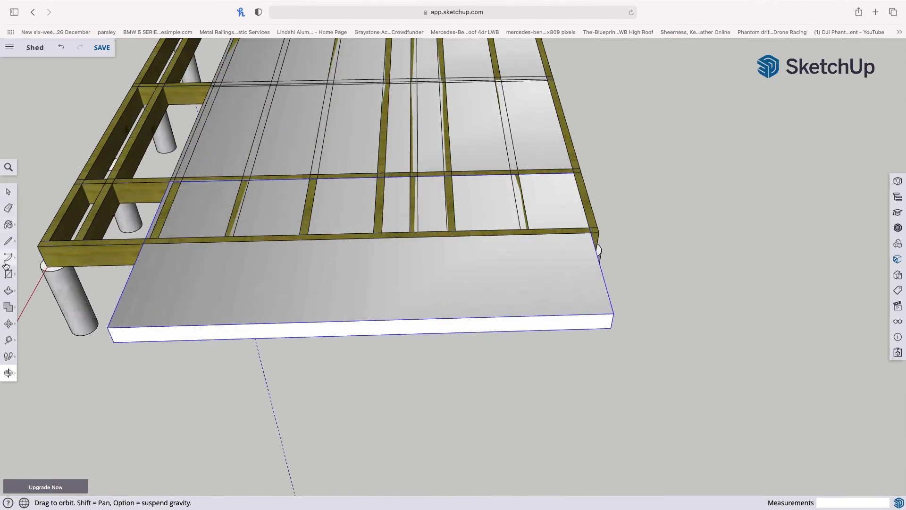
pyautogui.click(8, 323)
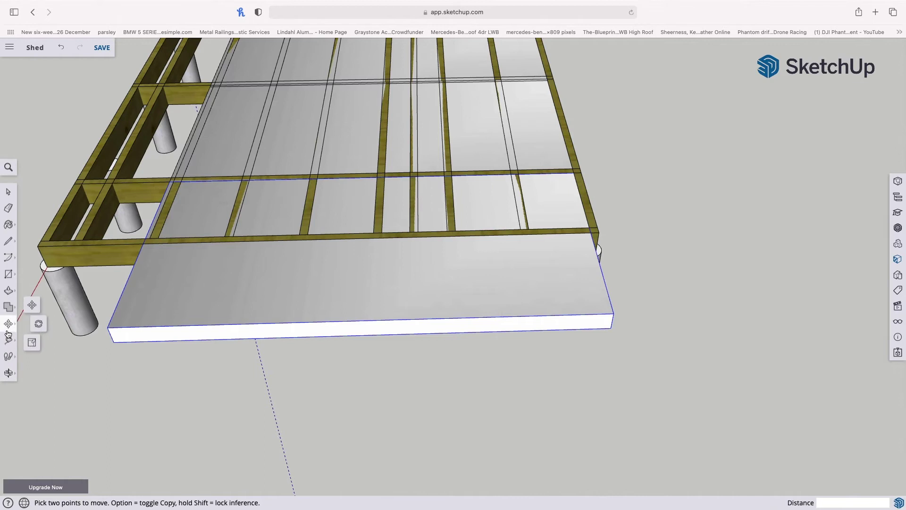
pyautogui.click(32, 344)
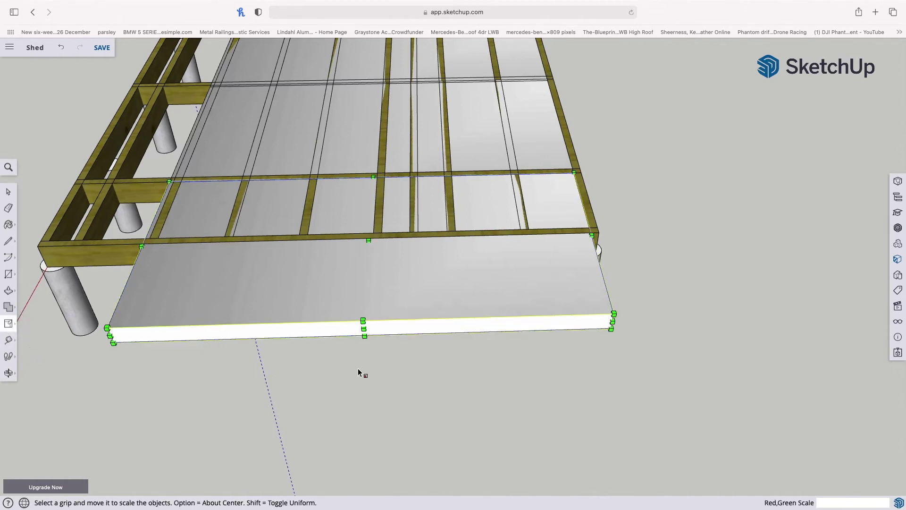
pyautogui.moveTo(363, 328); pyautogui.dragTo(369, 232)
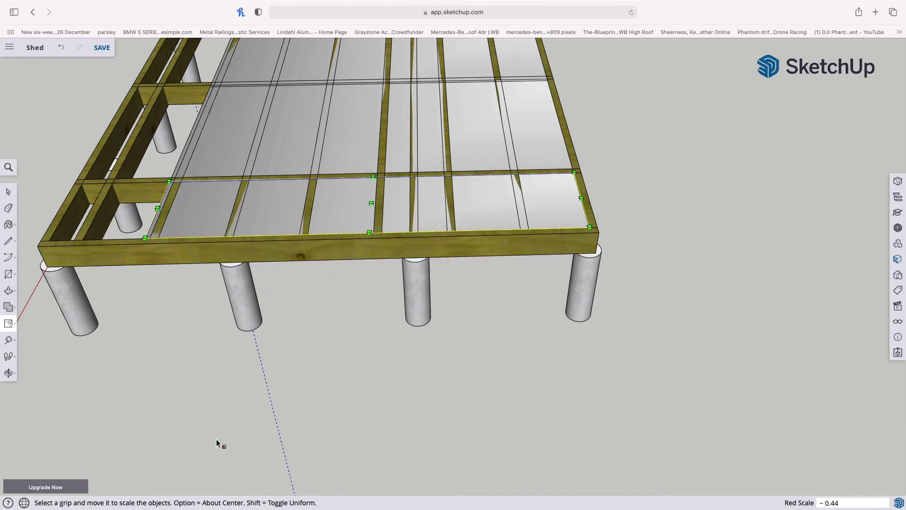
pyautogui.click(8, 191)
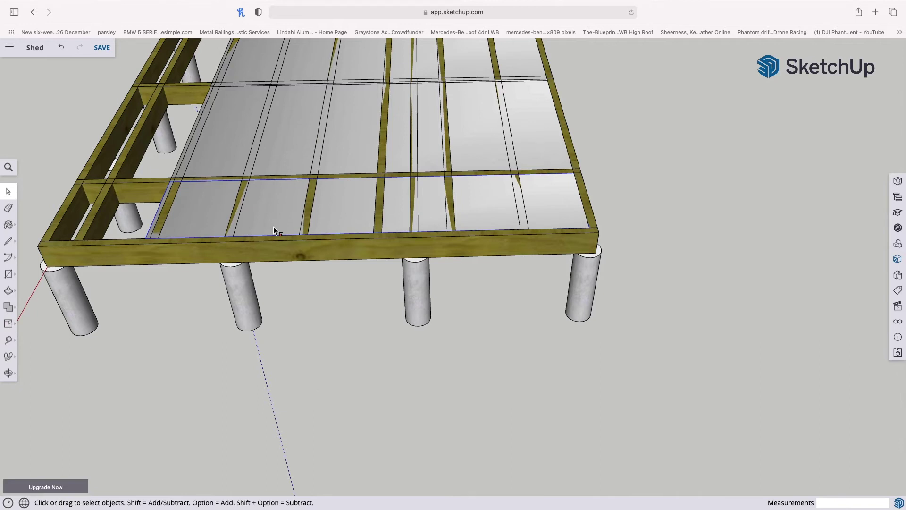
pyautogui.scroll(-8, 256, 205)
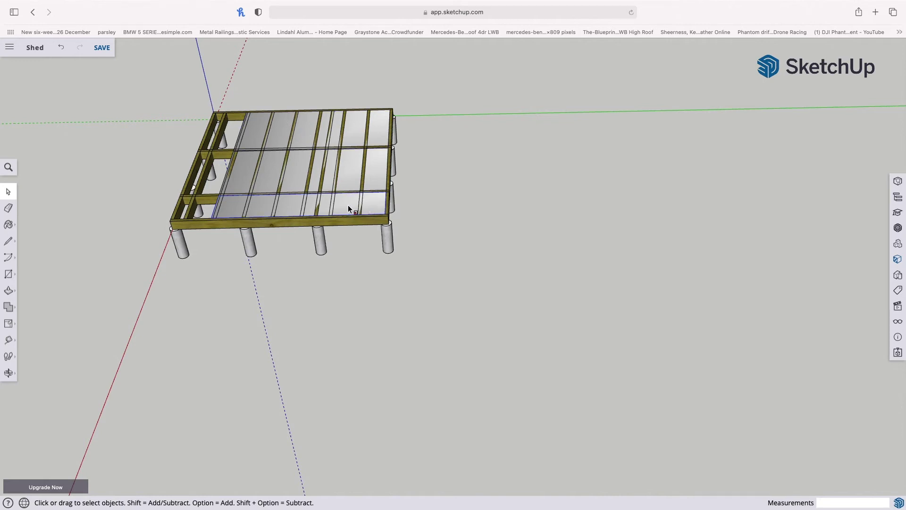
# Copy an insulation board left of the deck and rotate it 90° to lie crosswise
pyautogui.click(9, 324)
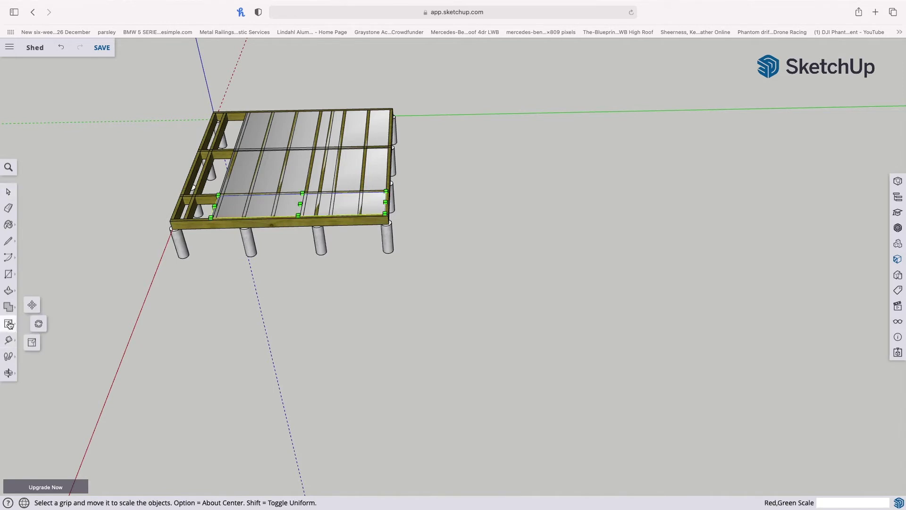
pyautogui.click(33, 305)
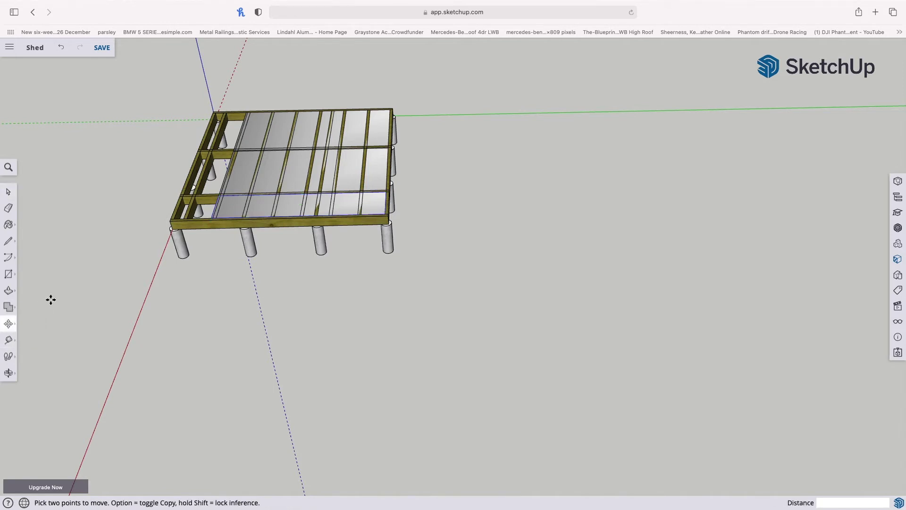
pyautogui.click(211, 217)
pyautogui.press('alt')
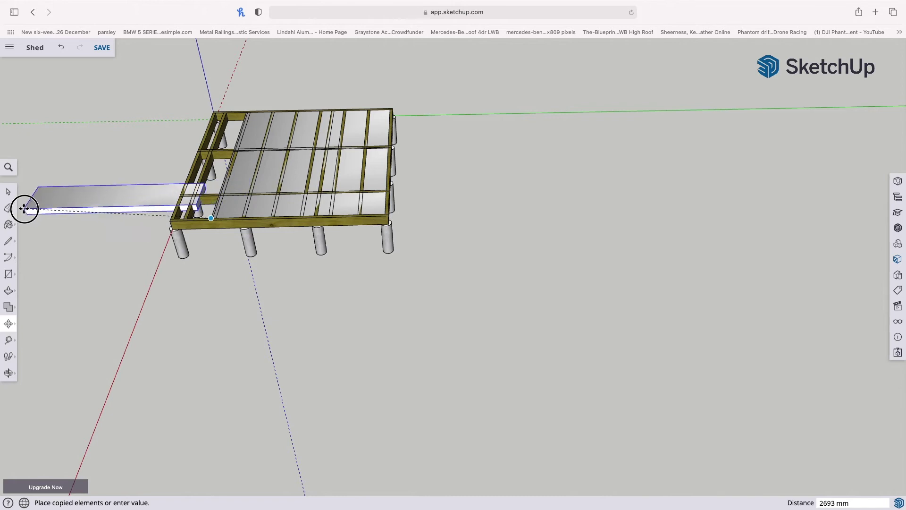
pyautogui.click(24, 208)
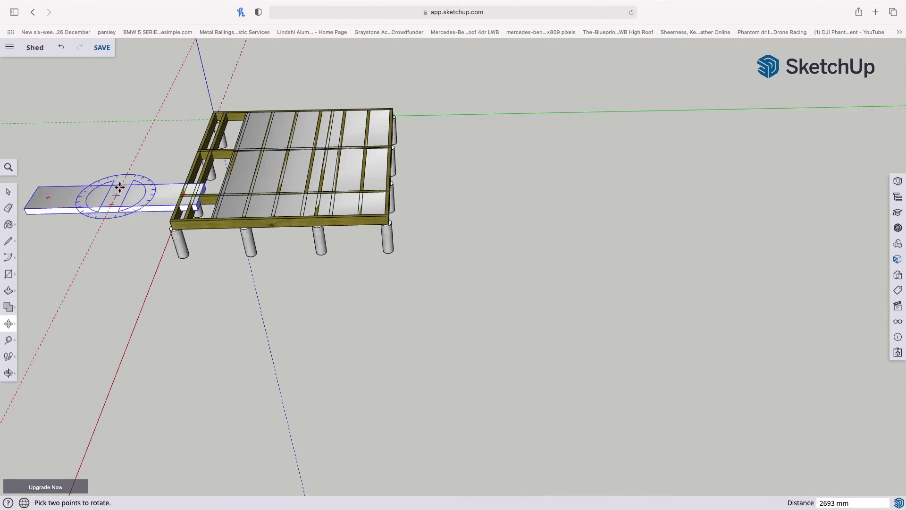
pyautogui.moveTo(122, 188); pyautogui.dragTo(140, 194)
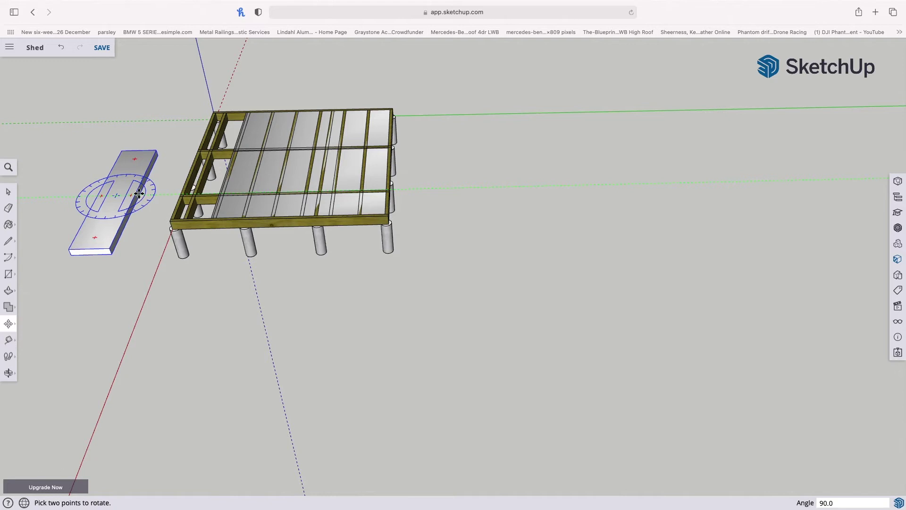
pyautogui.moveTo(139, 193); pyautogui.dragTo(138, 193)
pyautogui.press('m')
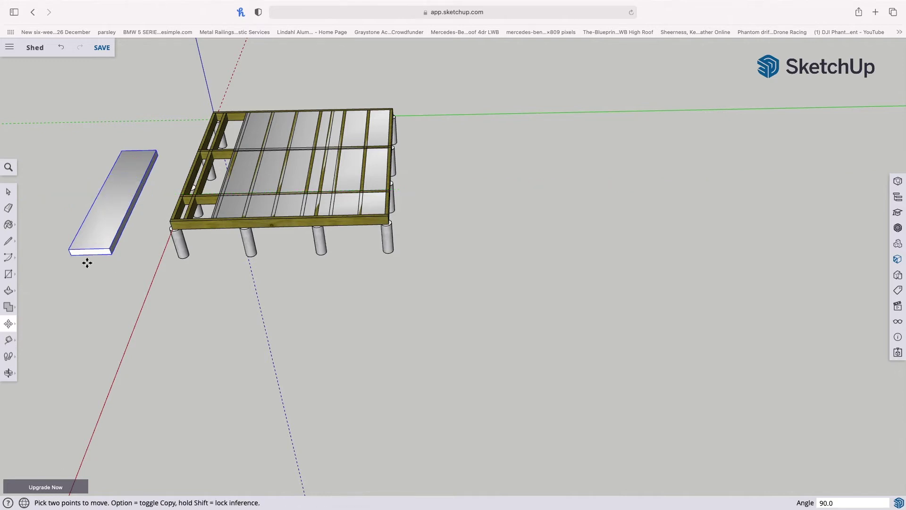
# Move the rotated board into the left-end frame gap, nudging it about 22 mm against the joist
pyautogui.click(8, 323)
pyautogui.click(109, 247)
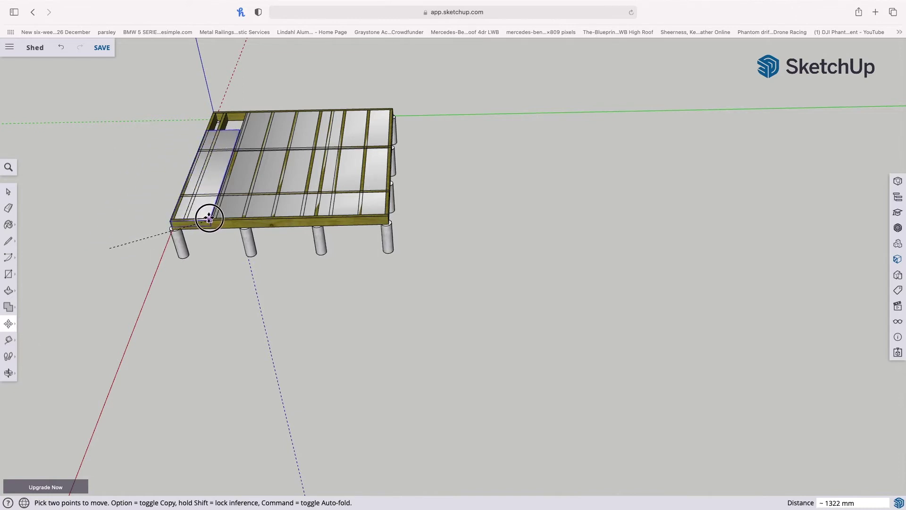
pyautogui.click(210, 215)
pyautogui.scroll(10, 210, 215)
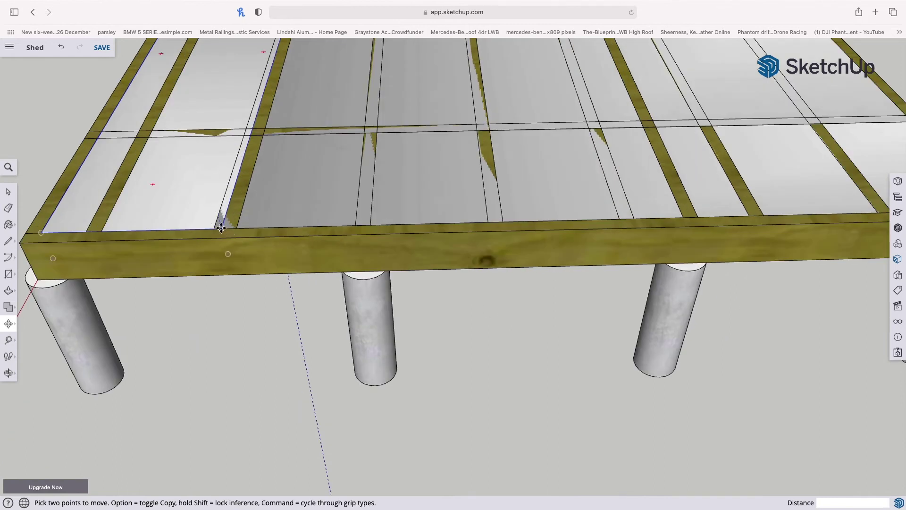
pyautogui.click(220, 228)
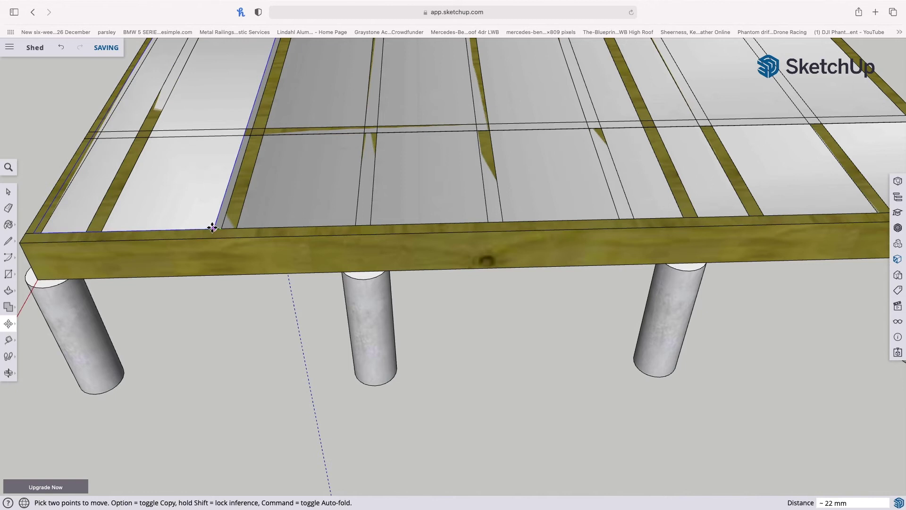
pyautogui.click(213, 228)
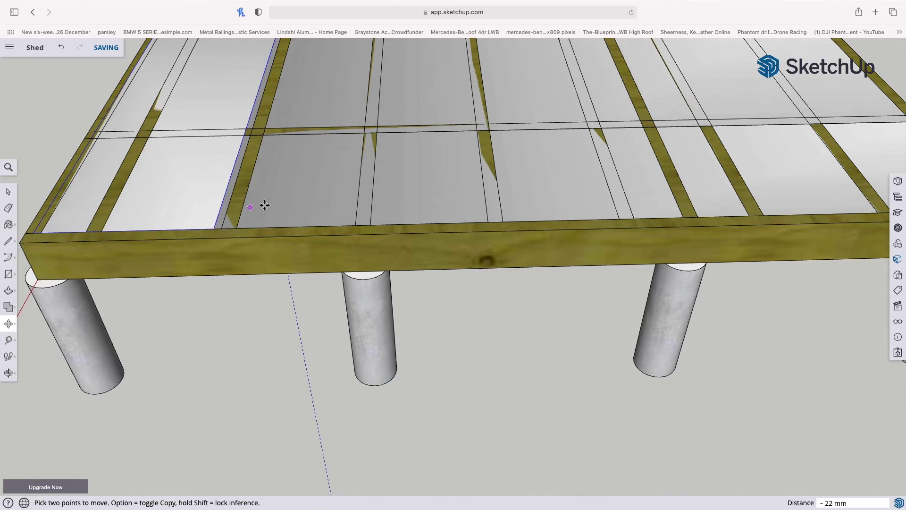
pyautogui.scroll(-8, 265, 204)
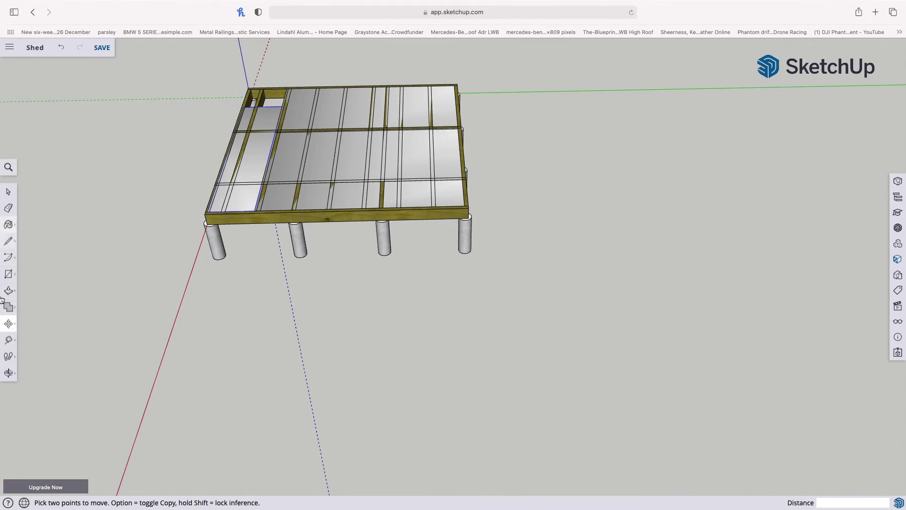
pyautogui.click(9, 372)
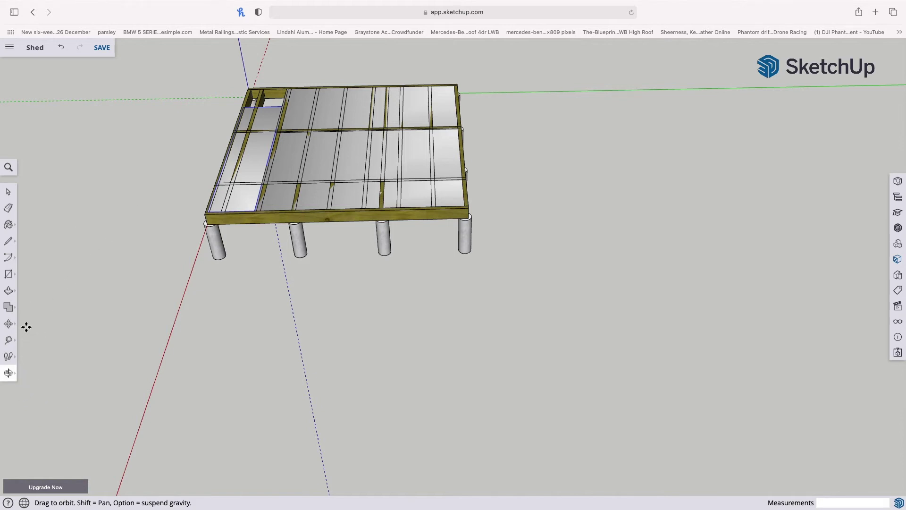
pyautogui.click(8, 373)
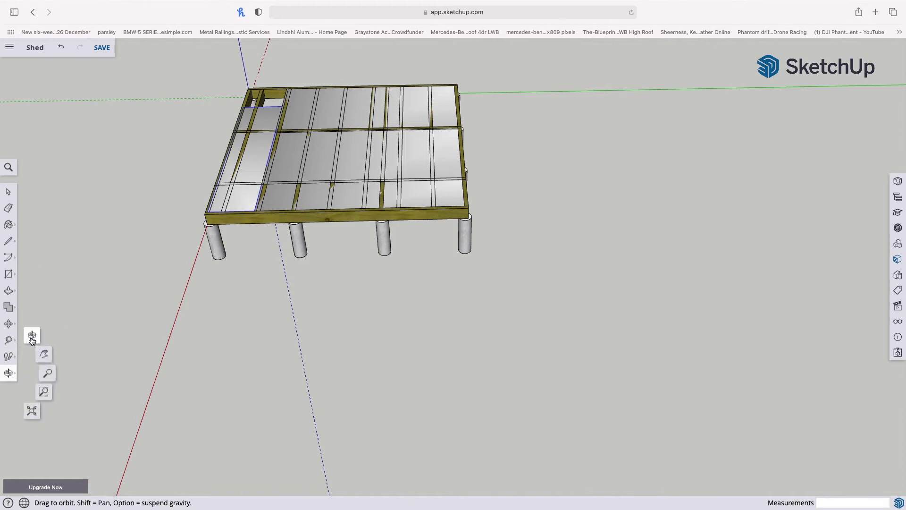
pyautogui.moveTo(52, 330); pyautogui.dragTo(157, 433)
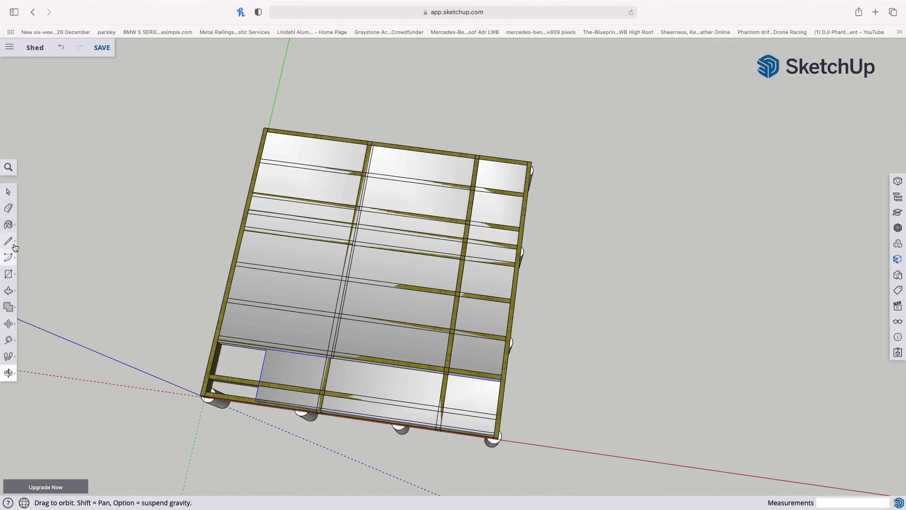
# Make a copy of the insulation panel beside the original
pyautogui.click(9, 324)
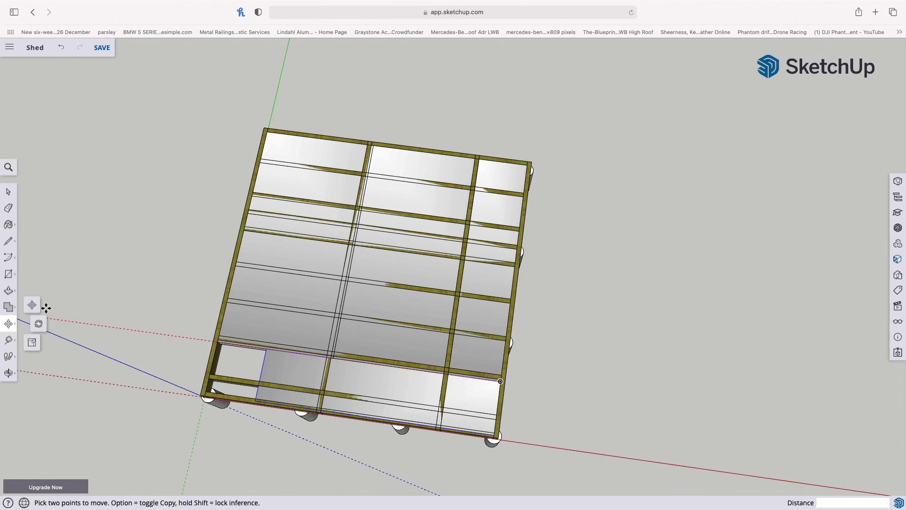
pyautogui.click(32, 304)
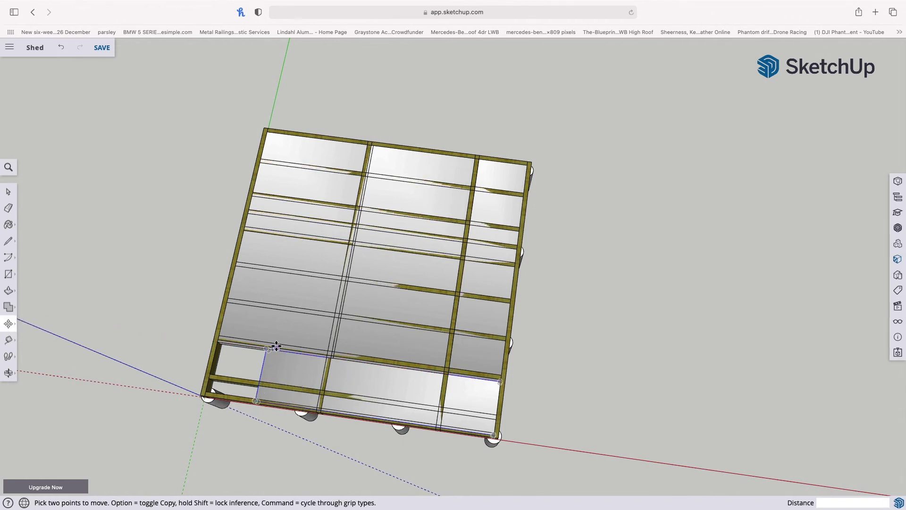
pyautogui.moveTo(267, 350); pyautogui.dragTo(218, 342)
pyautogui.press('alt')
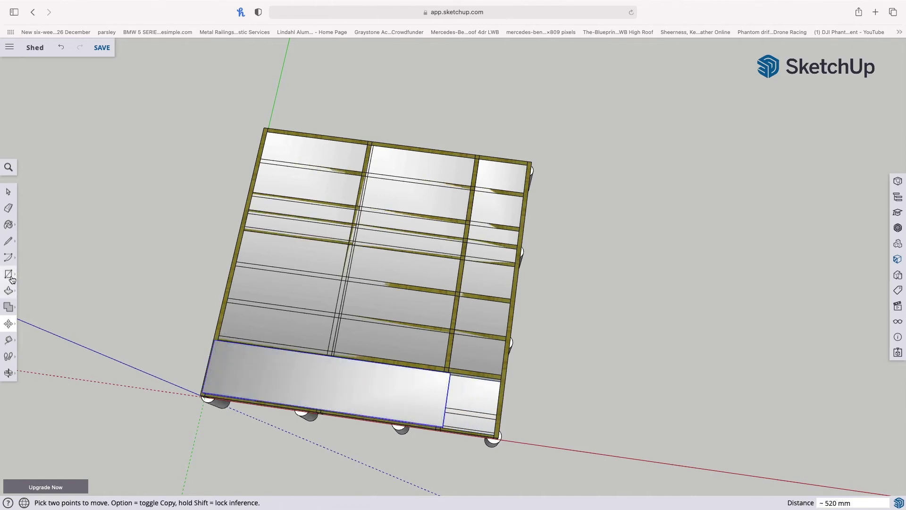
# Scale the copied panel along the green axis to about 0.21 of its length
pyautogui.click(9, 325)
pyautogui.click(32, 342)
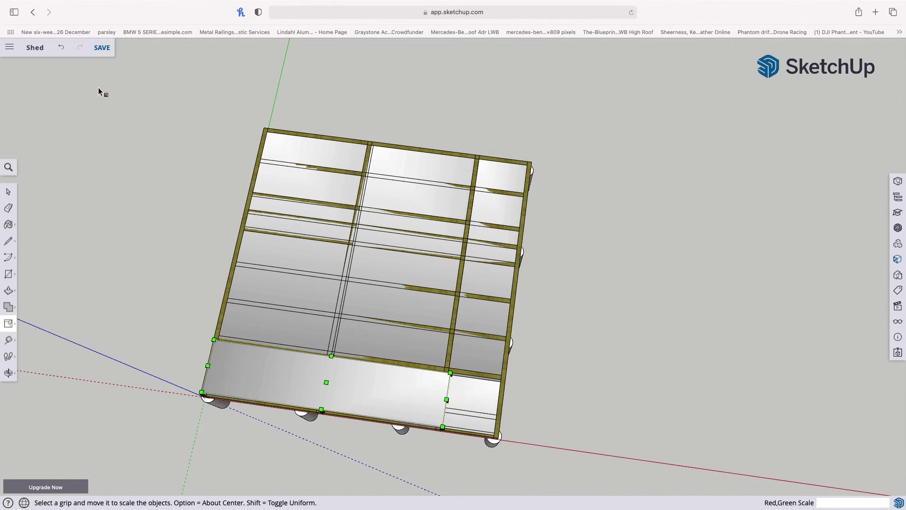
pyautogui.click(8, 375)
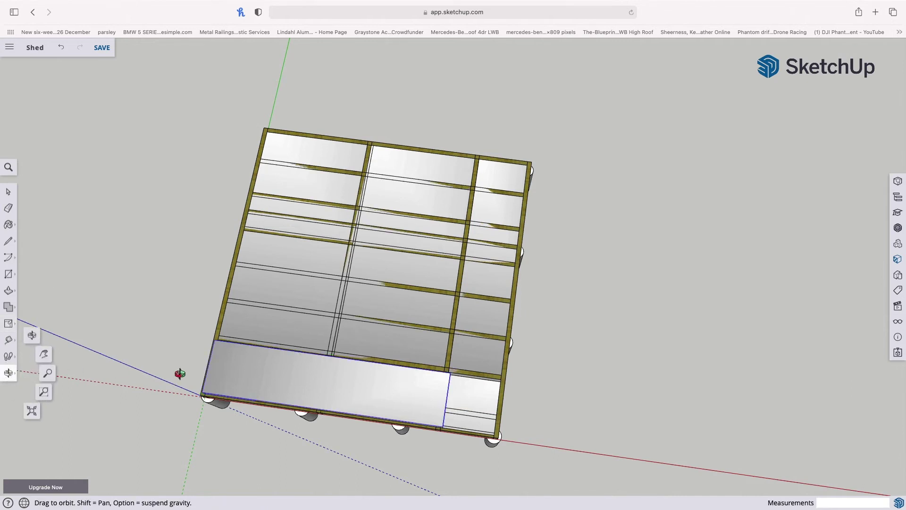
pyautogui.moveTo(257, 382); pyautogui.dragTo(183, 151)
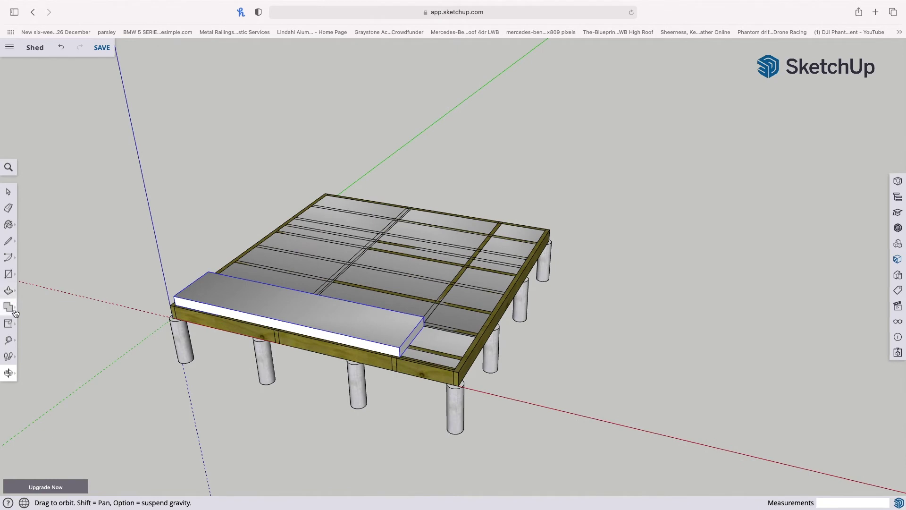
pyautogui.click(9, 323)
pyautogui.click(412, 336)
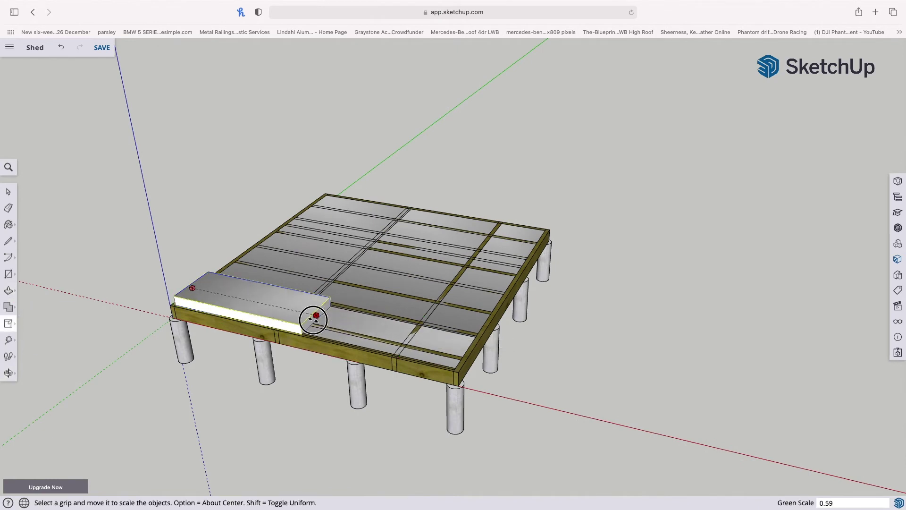
pyautogui.click(231, 305)
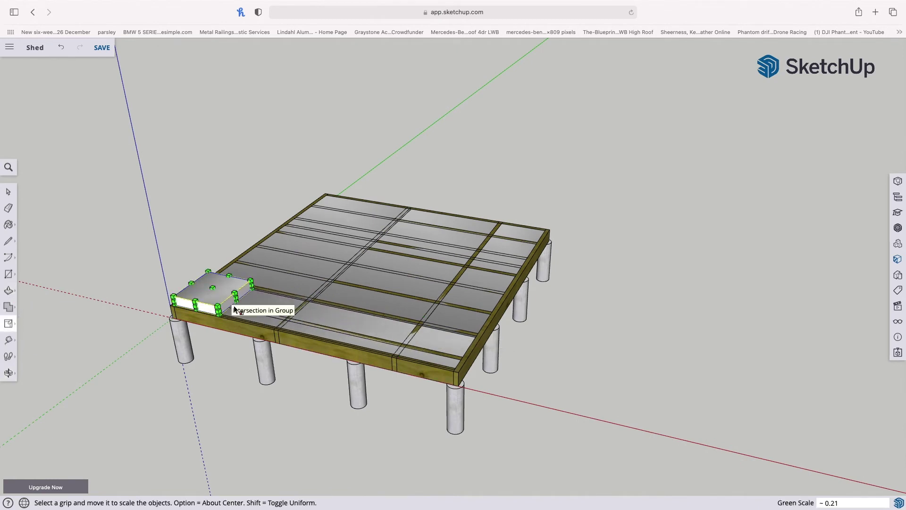
# Move the shortened block about 102 mm down into the front-left corner gap
pyautogui.click(6, 324)
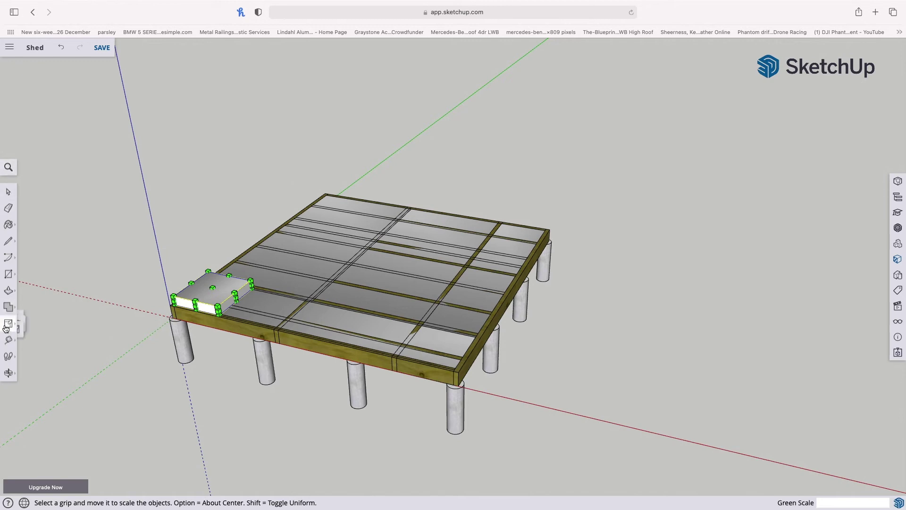
pyautogui.click(33, 306)
pyautogui.scroll(-2, 190, 286)
pyautogui.scroll(3, 190, 285)
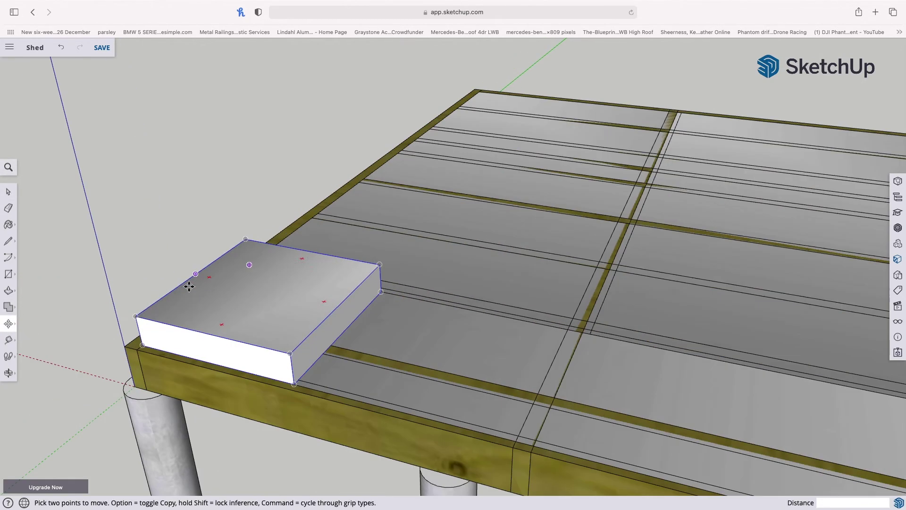
pyautogui.click(131, 317)
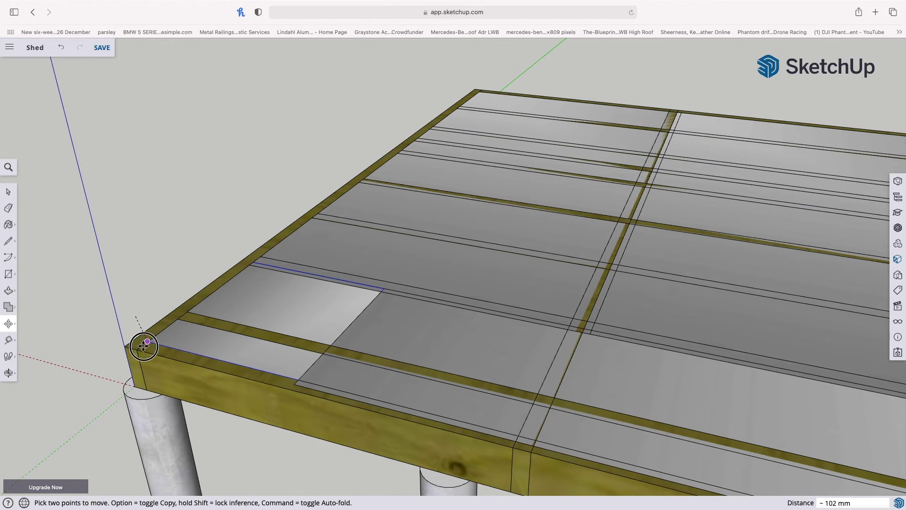
pyautogui.click(143, 346)
pyautogui.click(8, 191)
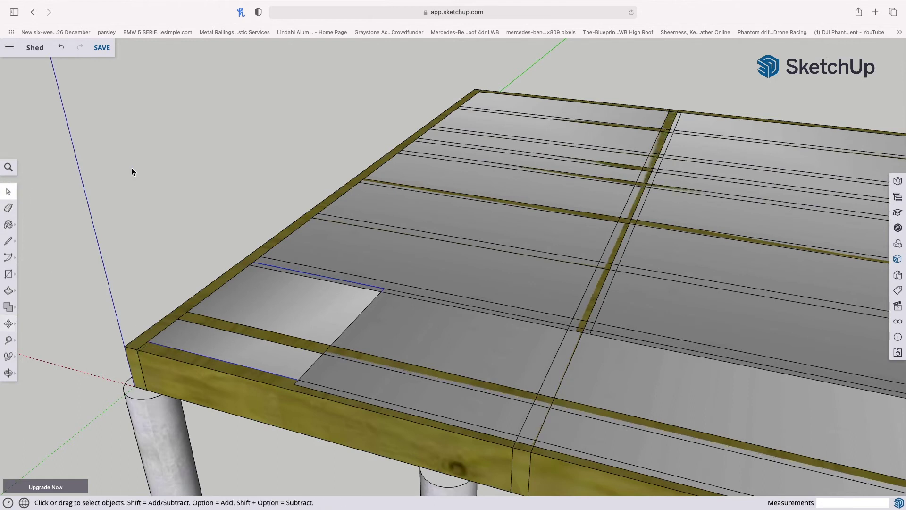
# Orbit and pan to a low, centred view over the deck joists
pyautogui.click(8, 373)
pyautogui.moveTo(56, 299); pyautogui.dragTo(528, 295)
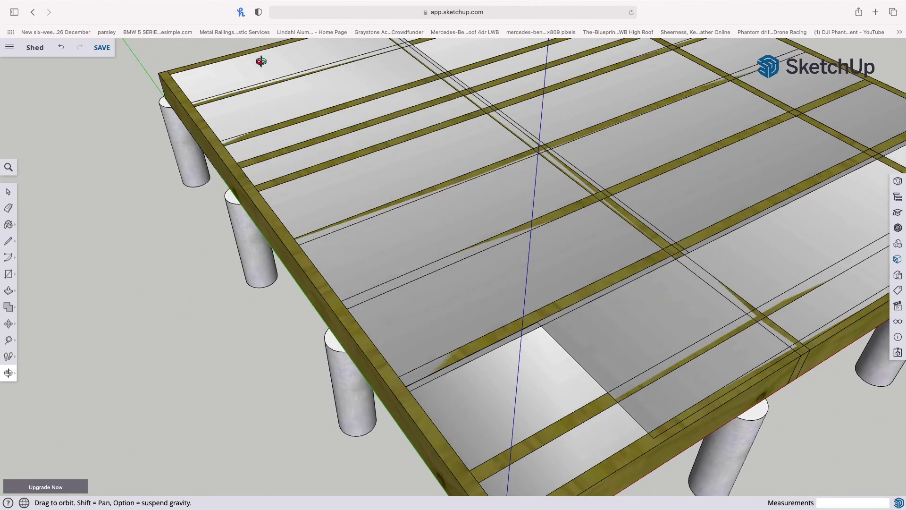
pyautogui.moveTo(263, 60); pyautogui.dragTo(115, 41)
pyautogui.scroll(-5, 145, 117)
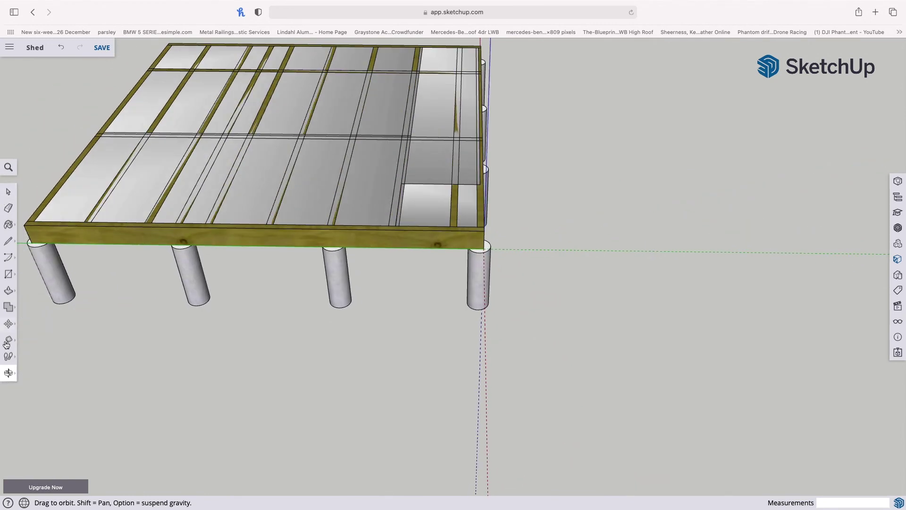
pyautogui.click(9, 373)
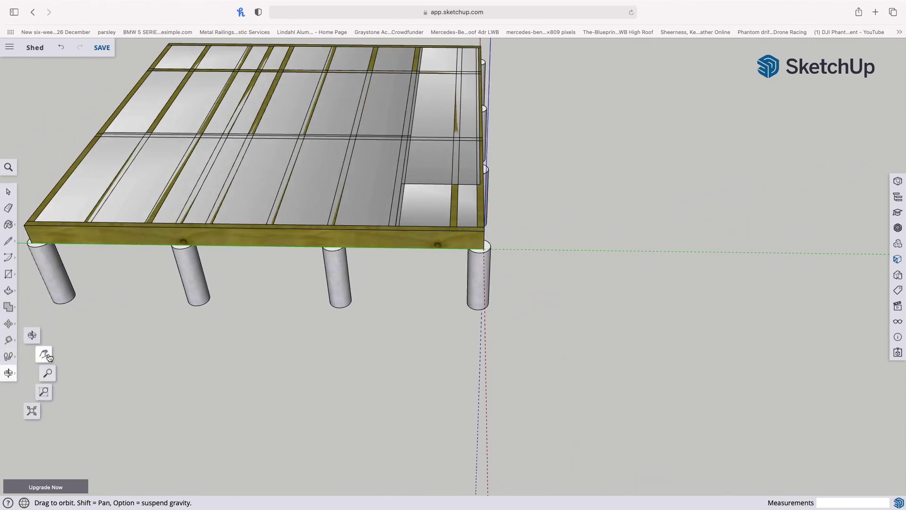
pyautogui.click(44, 353)
pyautogui.moveTo(114, 250); pyautogui.dragTo(201, 377)
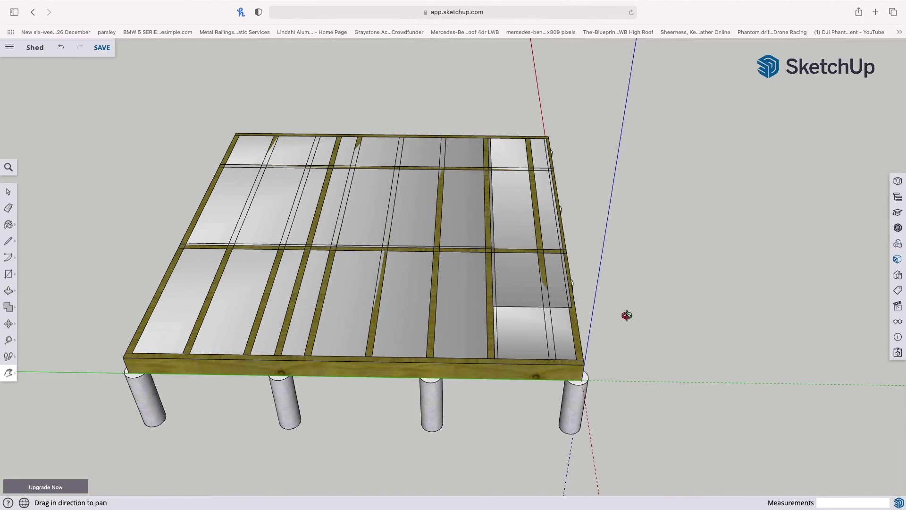
# Hide the deck's floor frame joists
pyautogui.click(8, 192)
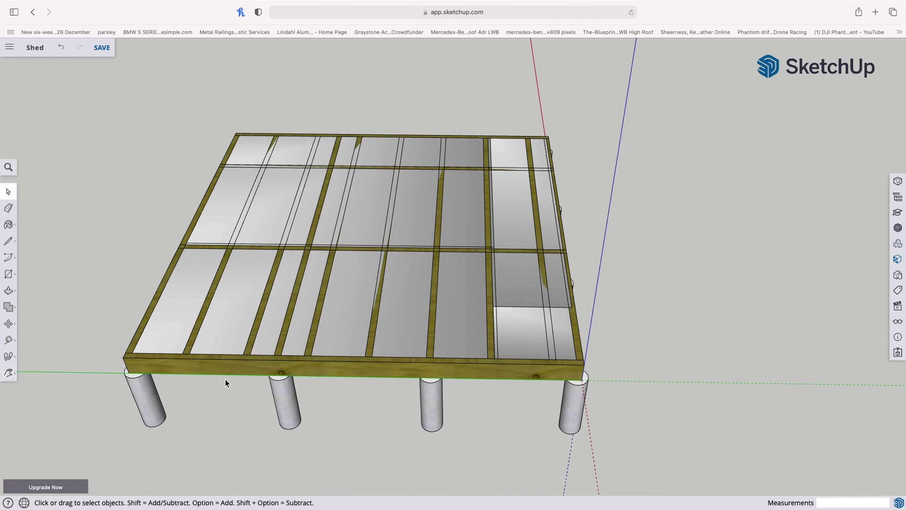
pyautogui.click(224, 371)
pyautogui.rightClick(224, 369)
pyautogui.click(138, 386)
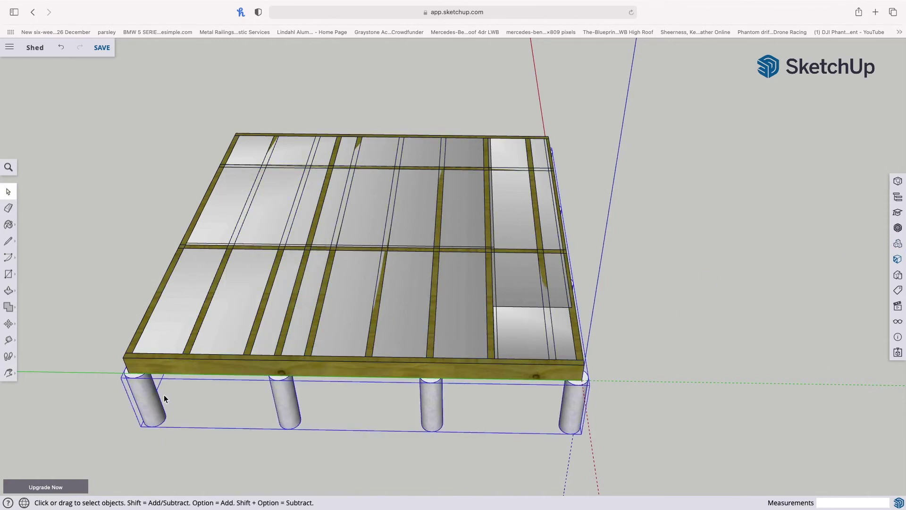
pyautogui.click(188, 365)
pyautogui.rightClick(188, 365)
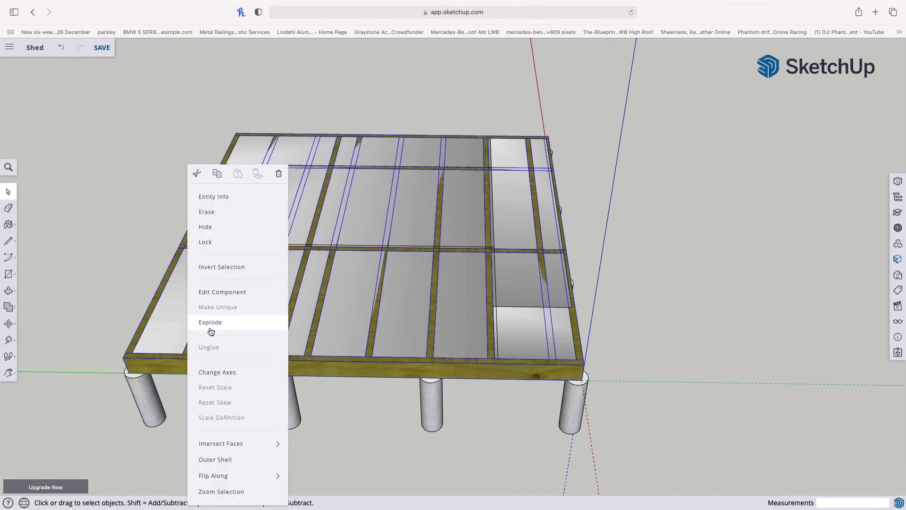
pyautogui.click(208, 227)
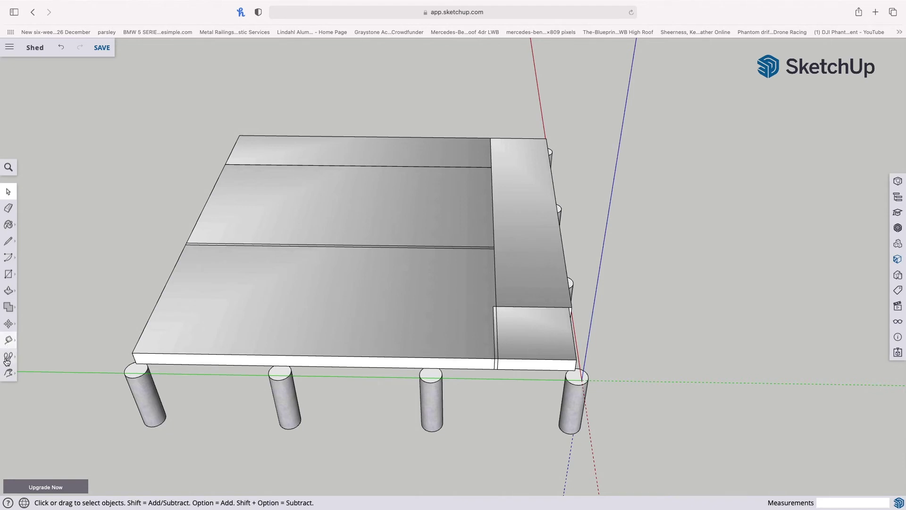
# Orbit to a slightly different angle and open the Display (glasses) settings panel
pyautogui.click(9, 373)
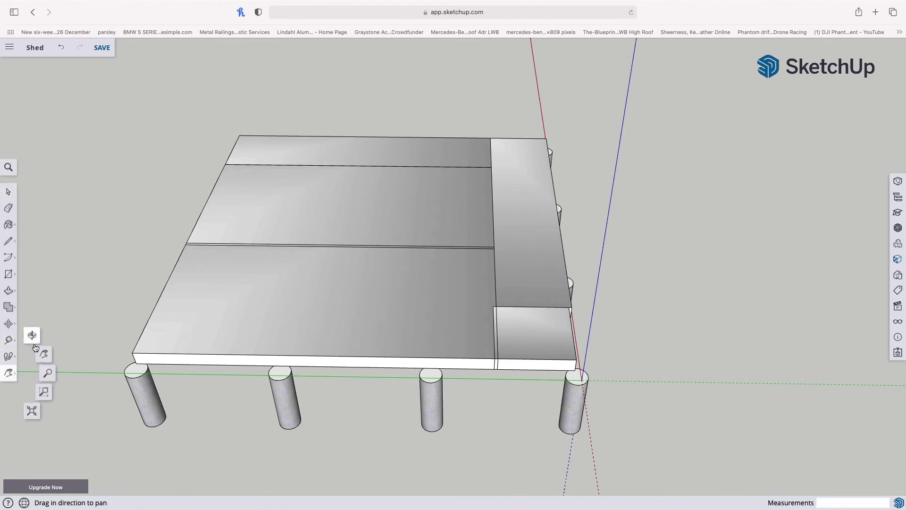
pyautogui.click(34, 345)
pyautogui.moveTo(78, 358); pyautogui.dragTo(294, 383)
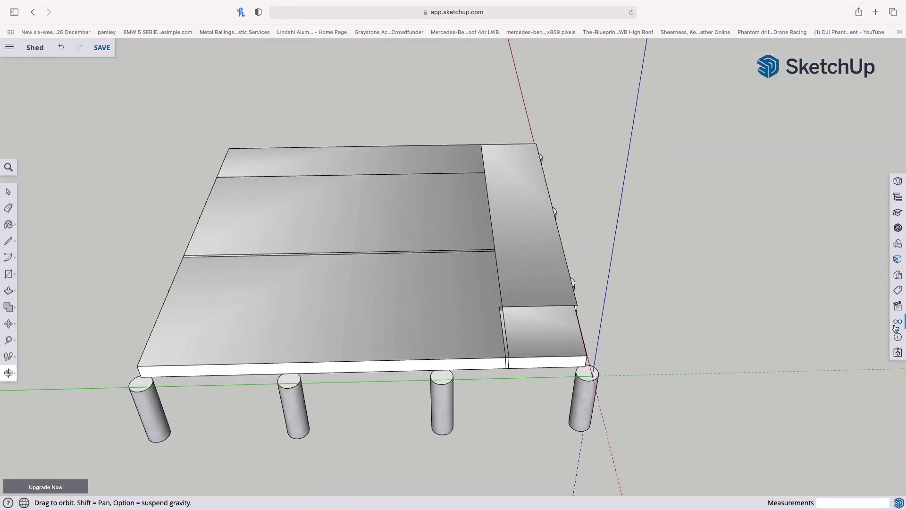
pyautogui.click(896, 325)
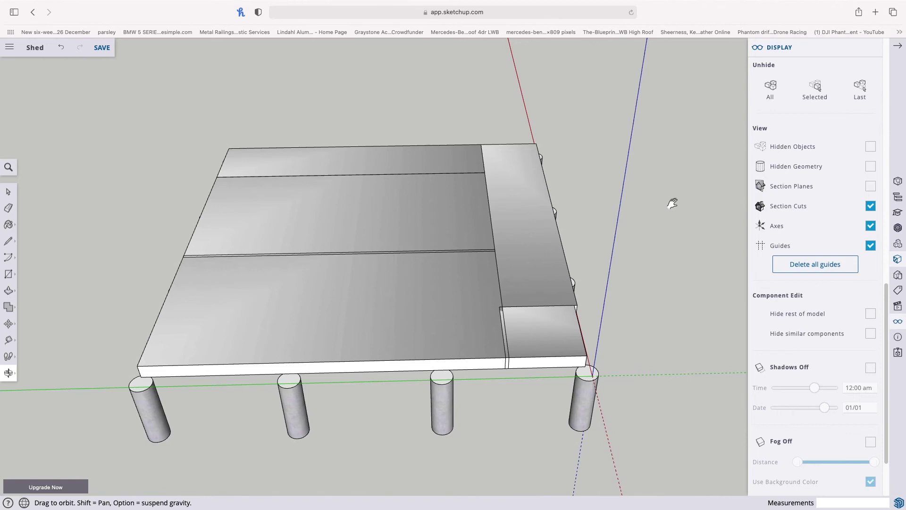
# Unhide all geometry to reveal the timber joist frame around the insulation infill
pyautogui.click(768, 90)
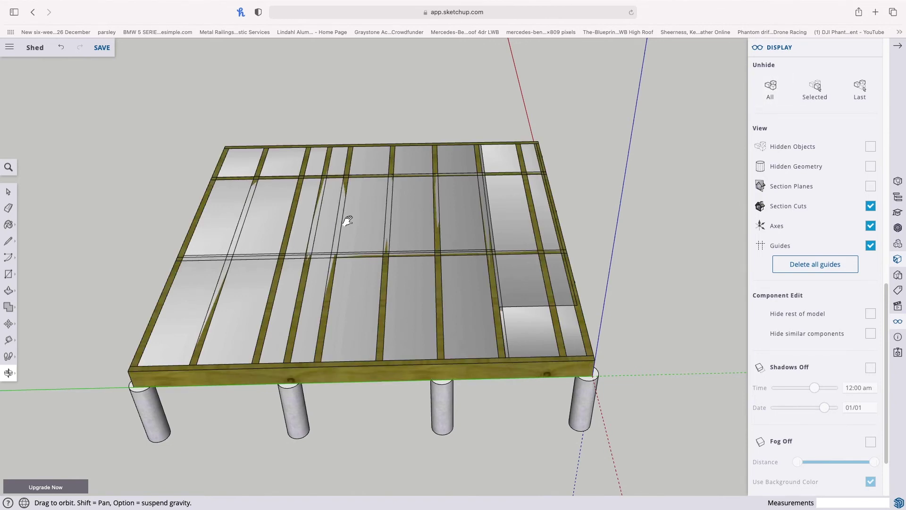
pyautogui.click(9, 192)
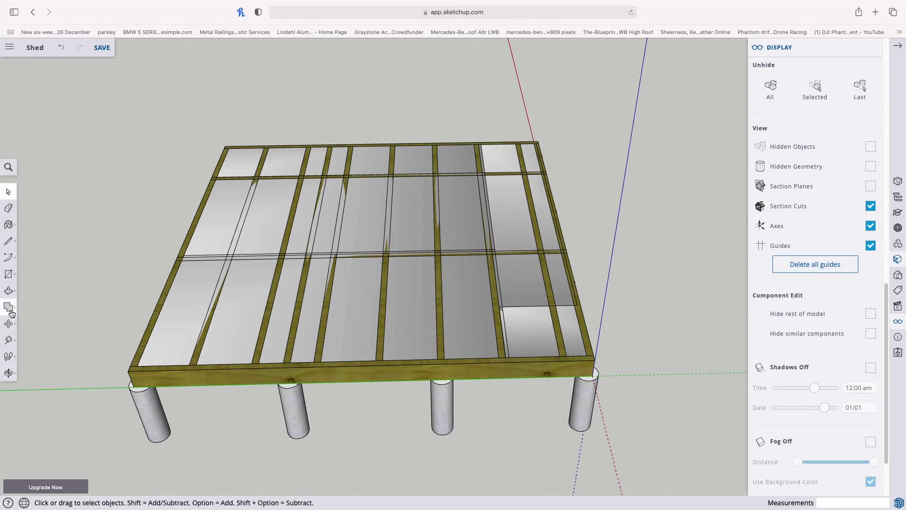
pyautogui.click(8, 275)
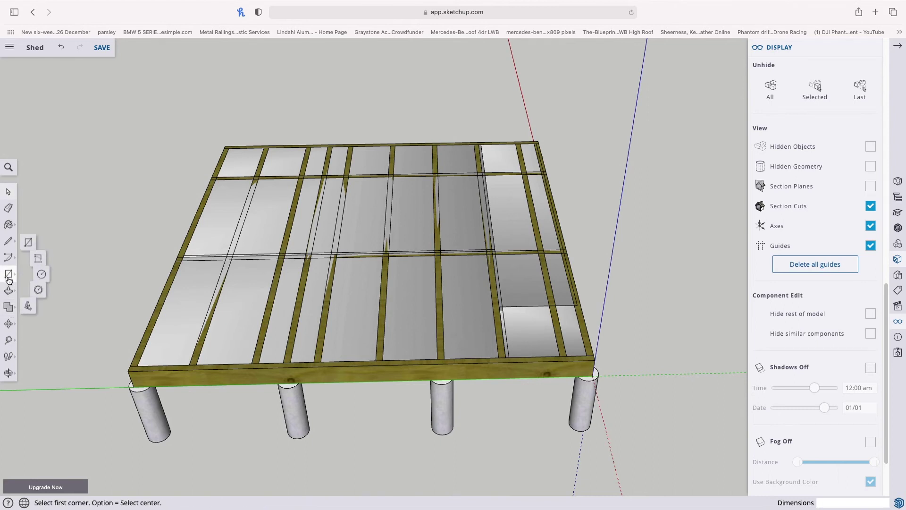
# Draw a 1200 × 2400 mm rectangle starting at the deck's front-left corner
pyautogui.click(31, 236)
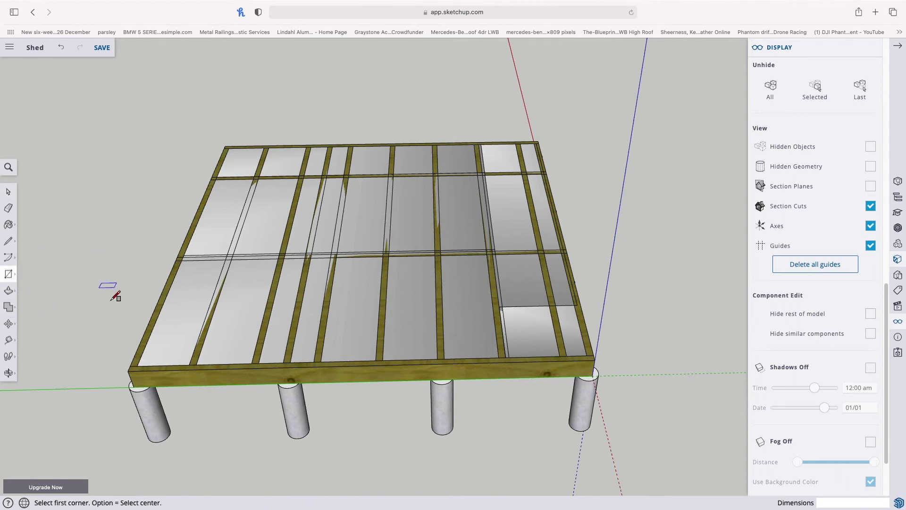
pyautogui.click(129, 371)
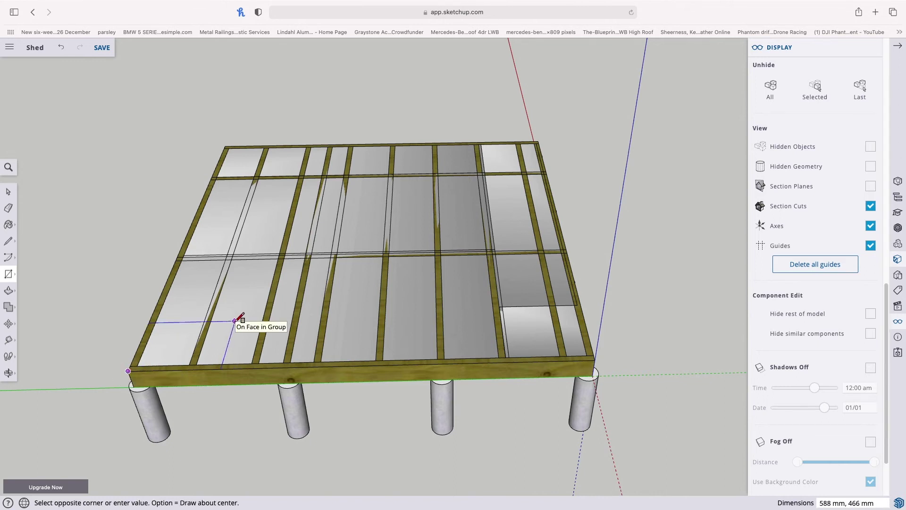
pyautogui.write('1200,2400')
pyautogui.press('Return')
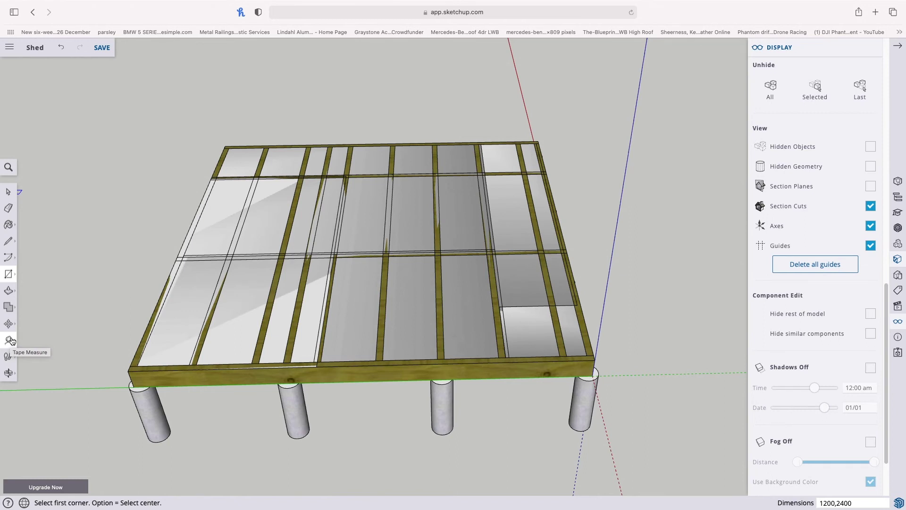
pyautogui.click(8, 290)
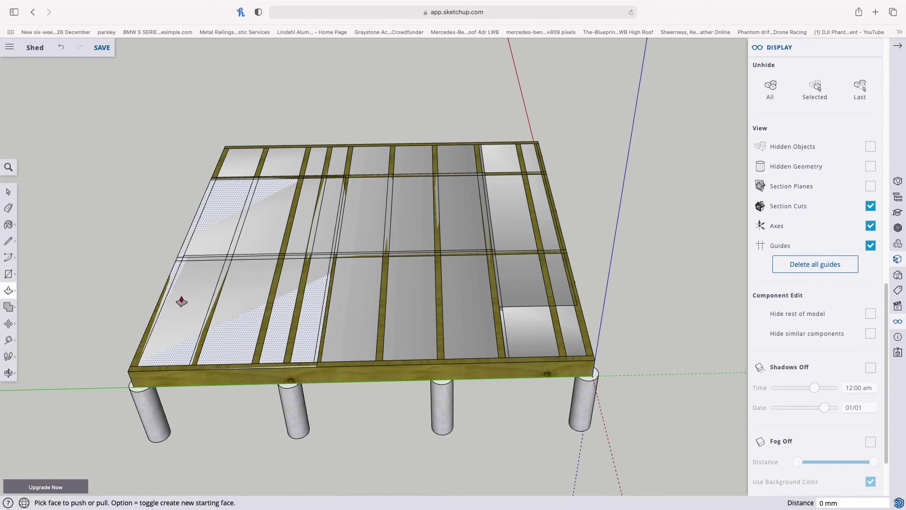
# Push/Pull the rectangle up 12 mm into a plywood board
pyautogui.moveTo(181, 301); pyautogui.dragTo(184, 291)
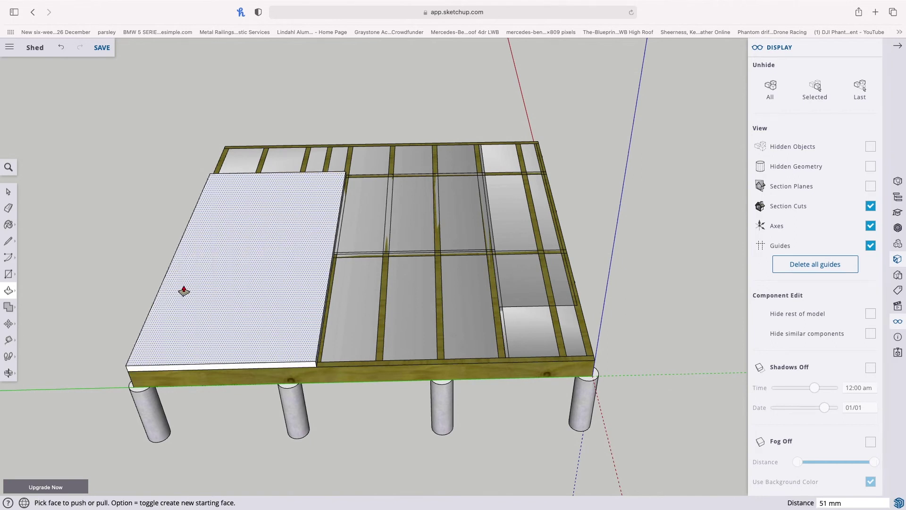
pyautogui.write('12')
pyautogui.press('Return')
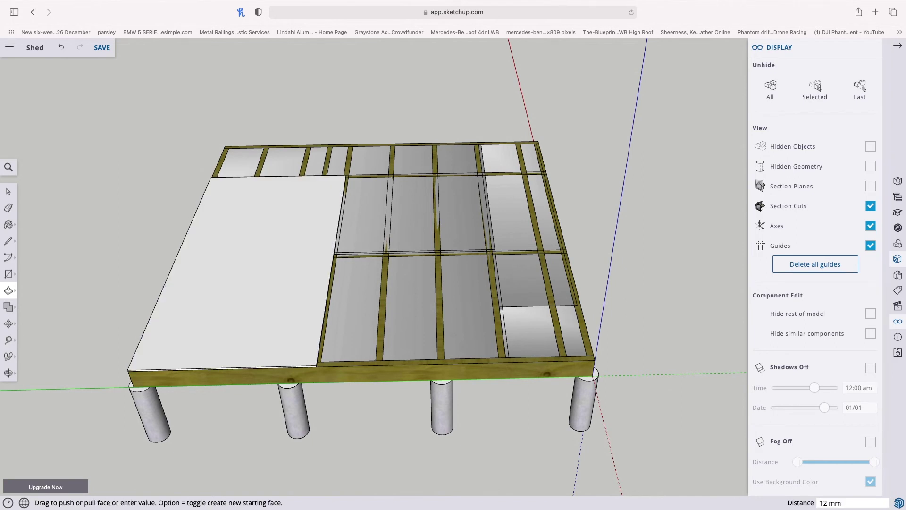
# Select the board's face and edges and make it a group
pyautogui.click(9, 192)
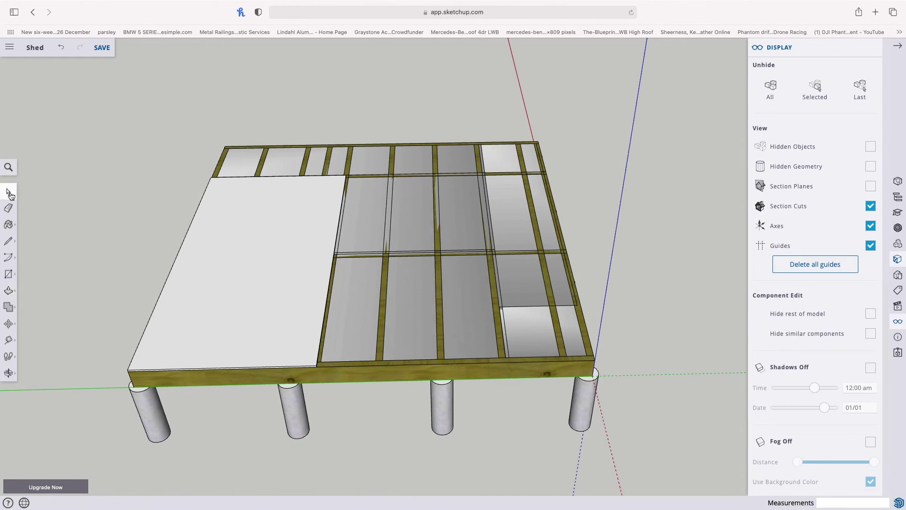
pyautogui.doubleClick(266, 284)
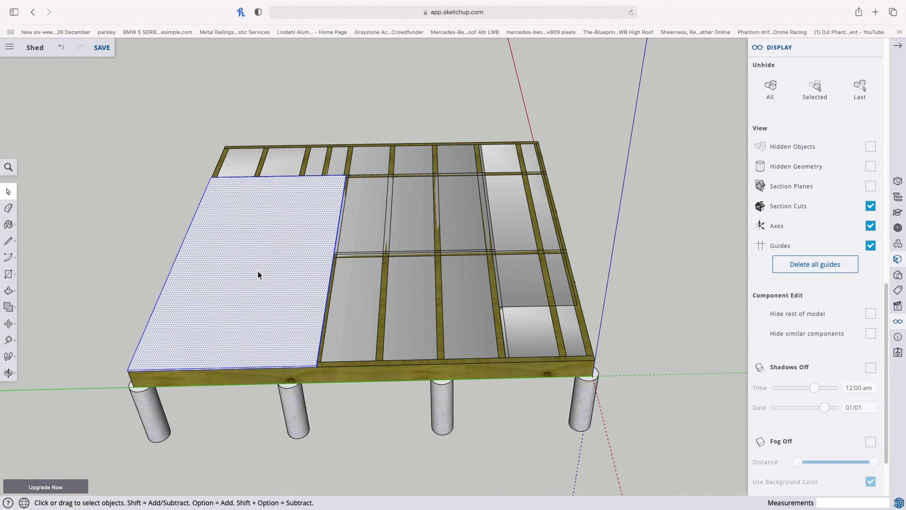
pyautogui.rightClick(257, 275)
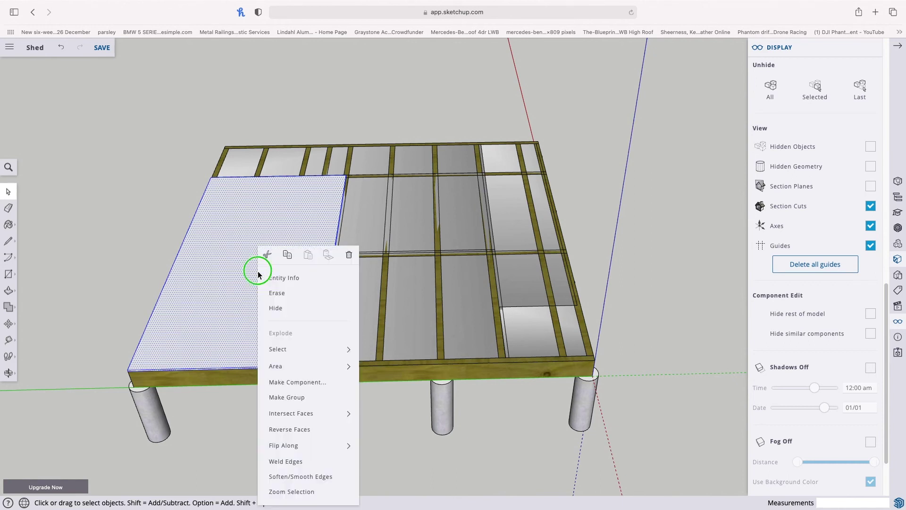
pyautogui.click(303, 401)
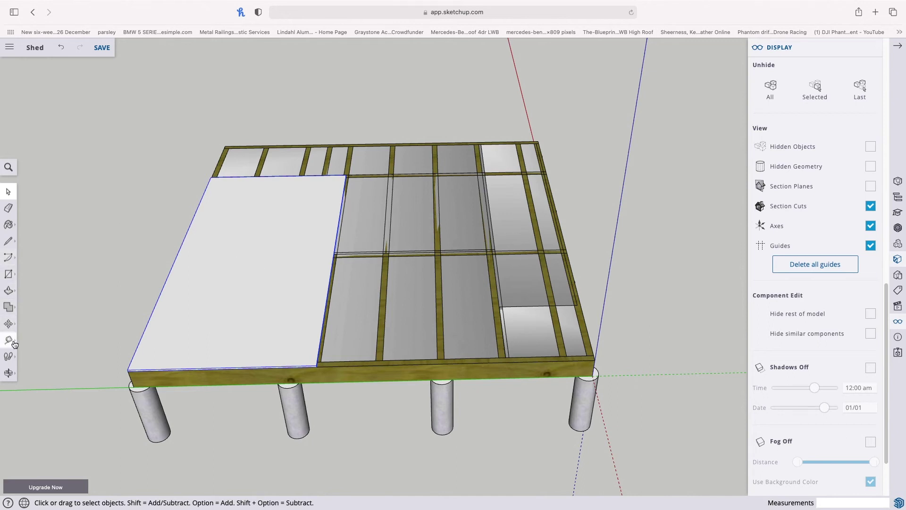
pyautogui.click(9, 374)
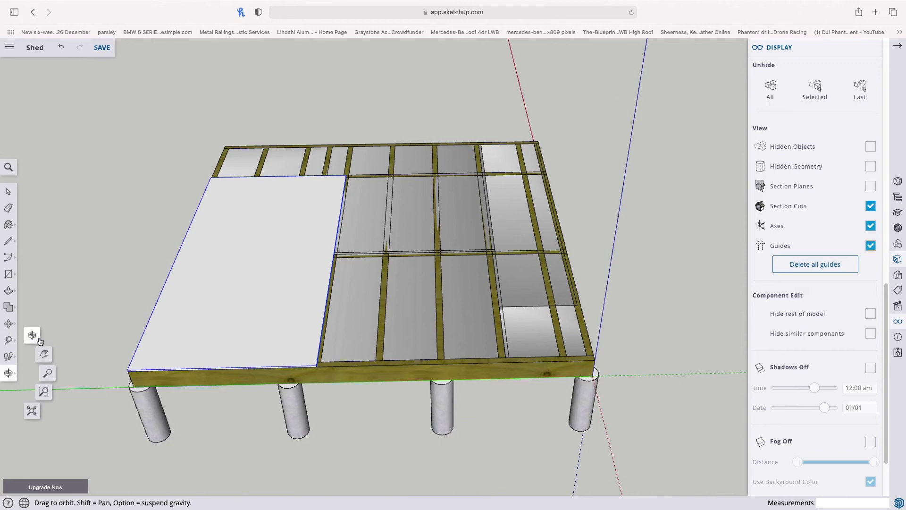
# From a top view, copy the plywood sheet twice, each snapped beside the previous sheet
pyautogui.moveTo(117, 215); pyautogui.dragTo(186, 376)
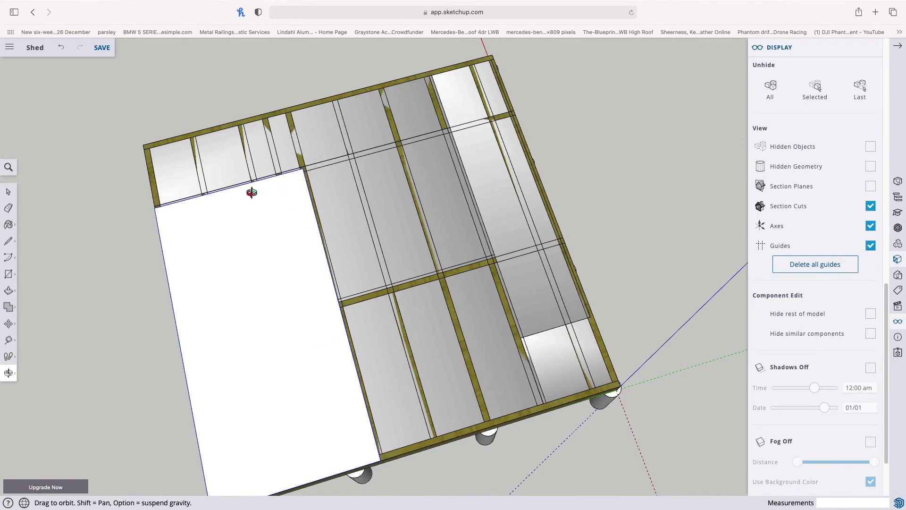
pyautogui.moveTo(251, 192); pyautogui.dragTo(210, 275)
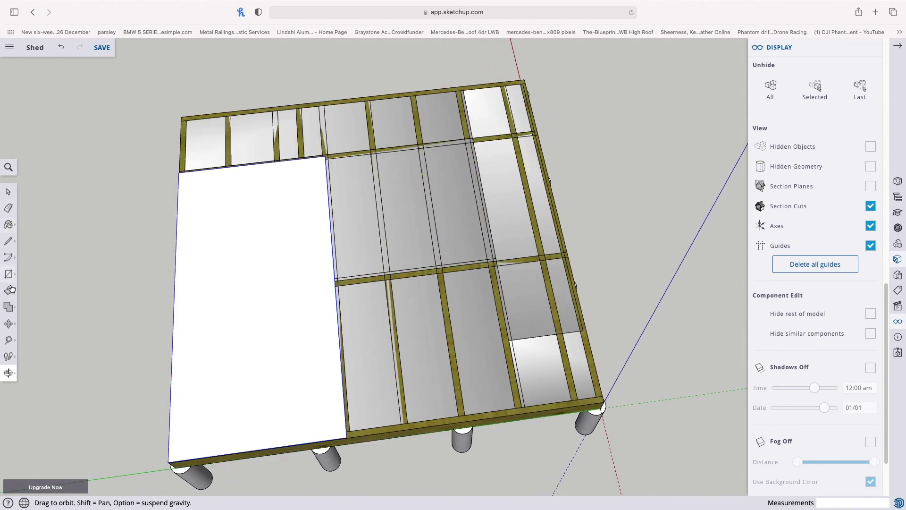
pyautogui.click(8, 324)
pyautogui.click(31, 304)
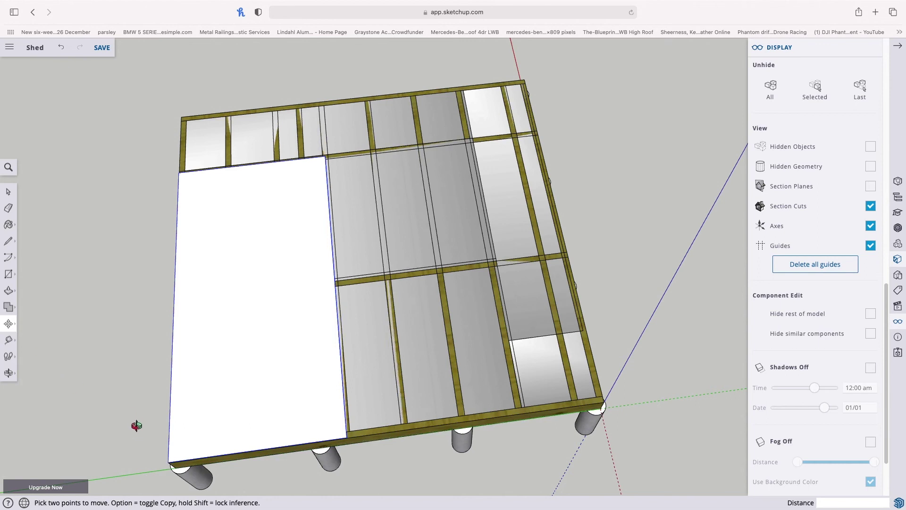
pyautogui.click(168, 461)
pyautogui.press('alt')
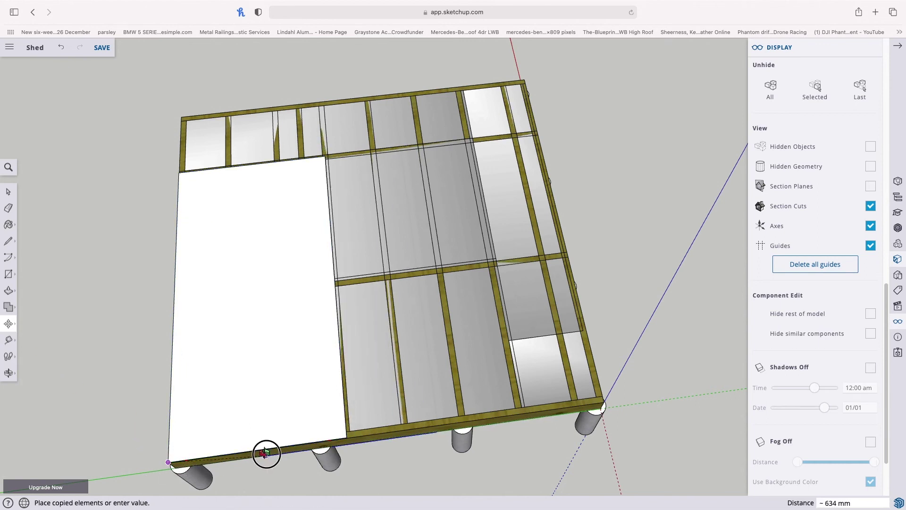
pyautogui.click(344, 434)
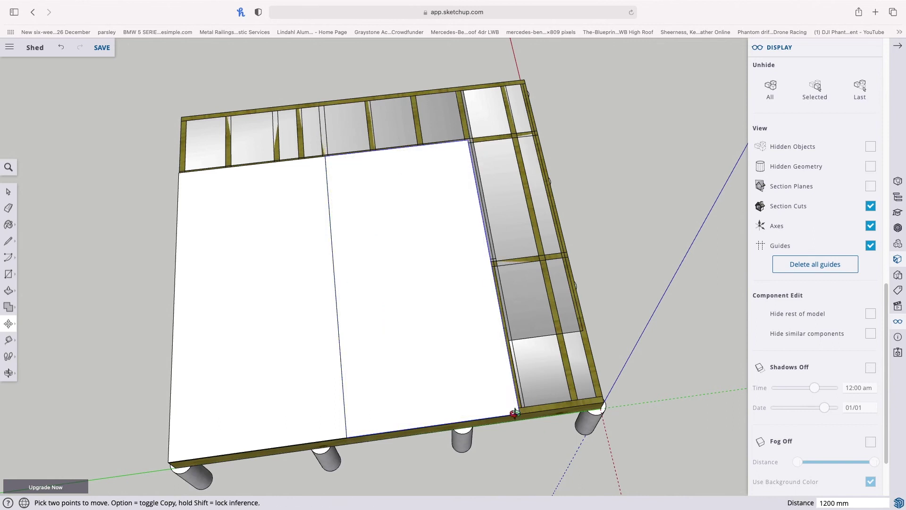
pyautogui.click(346, 438)
pyautogui.press('alt')
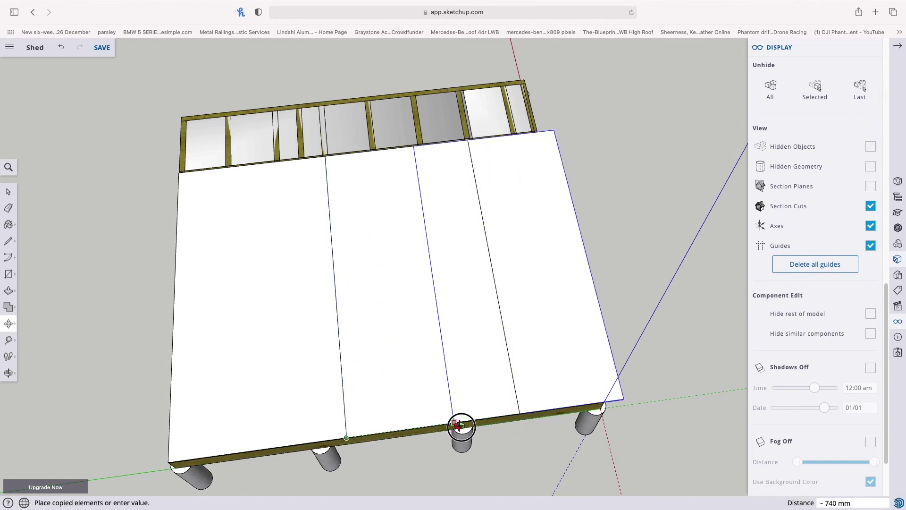
pyautogui.click(520, 413)
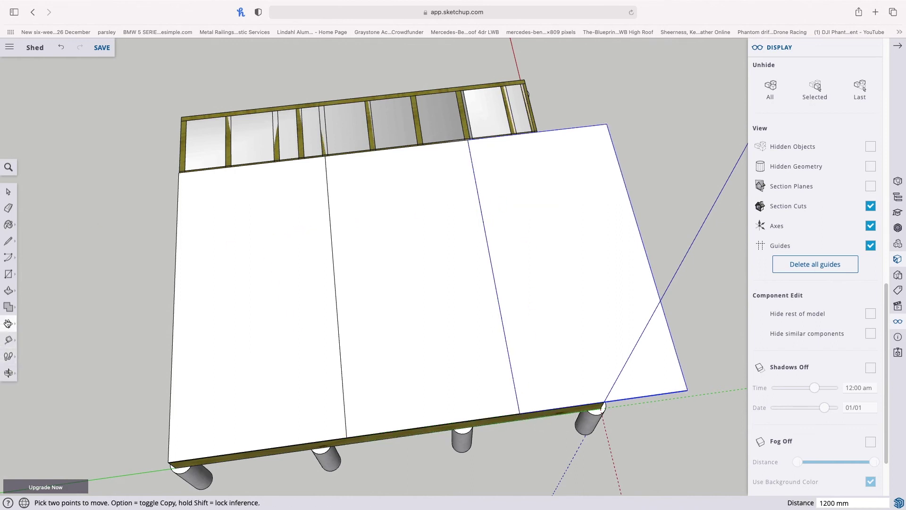
pyautogui.click(9, 374)
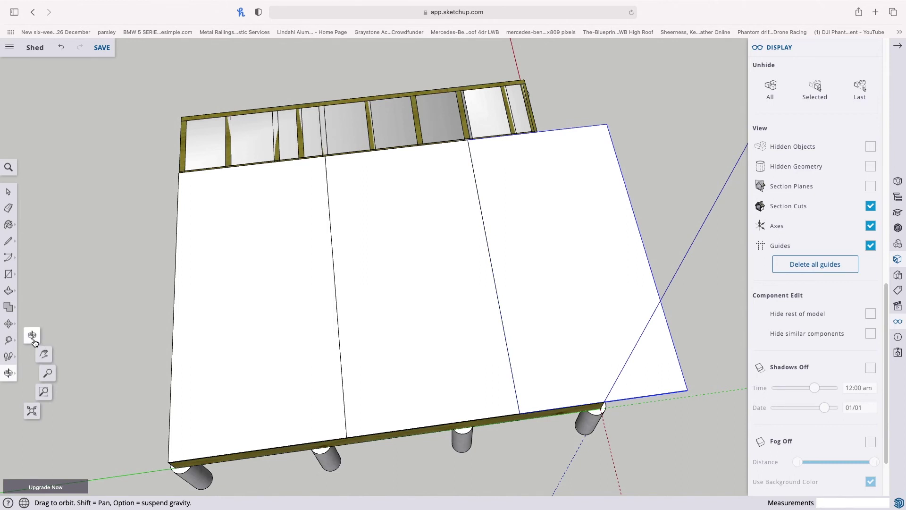
pyautogui.click(32, 335)
# Copy the plywood board 2400 mm along the deck
pyautogui.moveTo(61, 277); pyautogui.dragTo(323, 307)
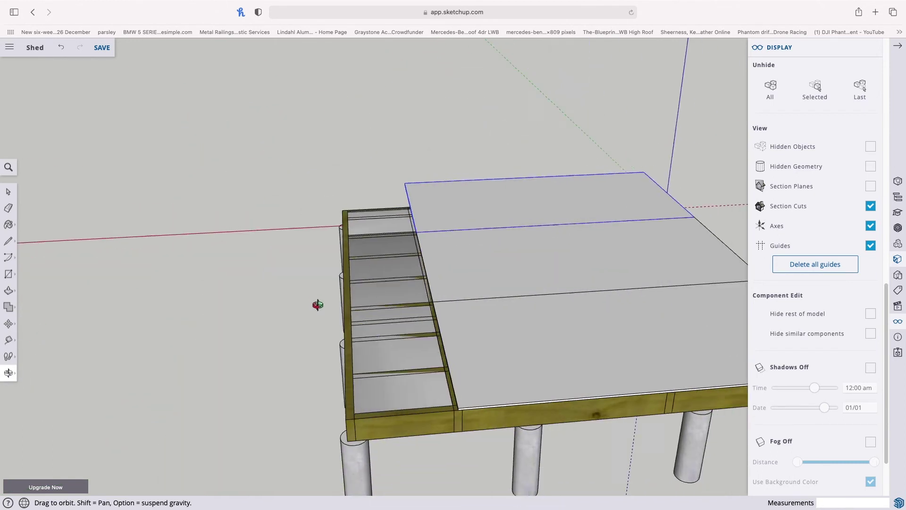
pyautogui.scroll(-5, 317, 305)
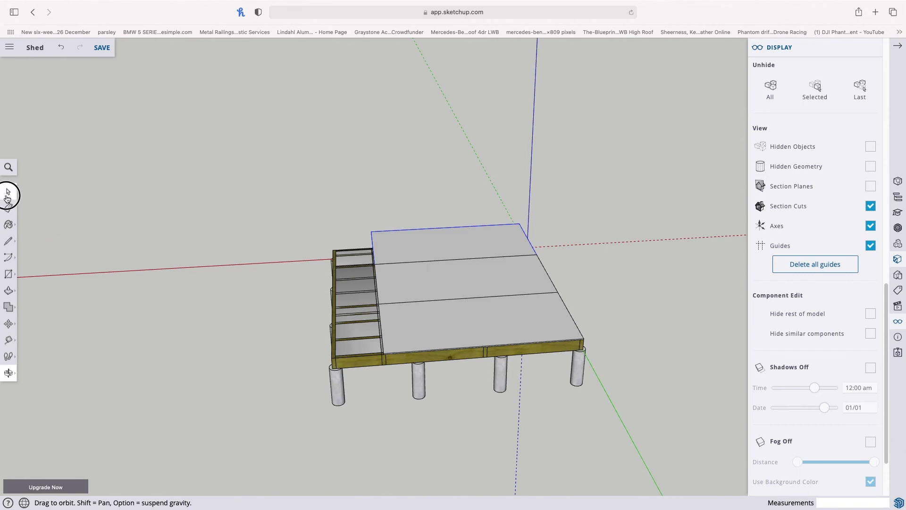
pyautogui.click(8, 191)
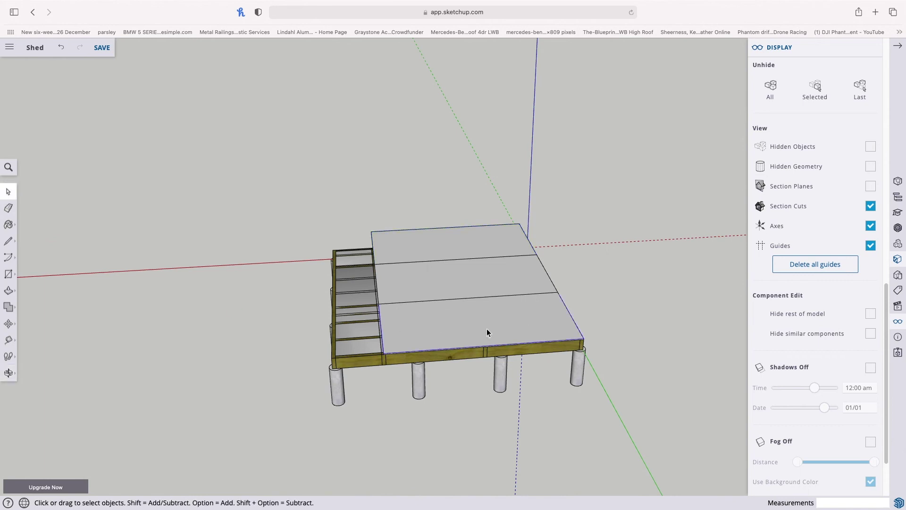
pyautogui.click(8, 323)
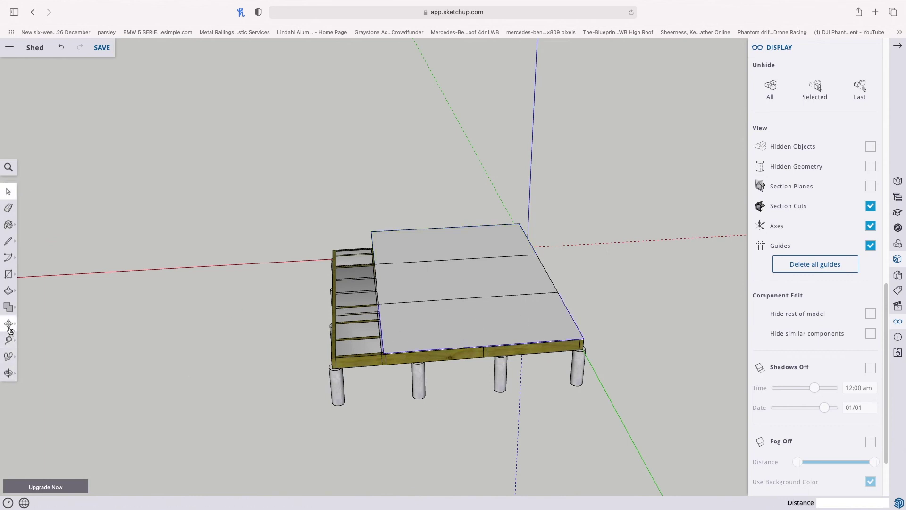
pyautogui.click(585, 339)
pyautogui.press('alt')
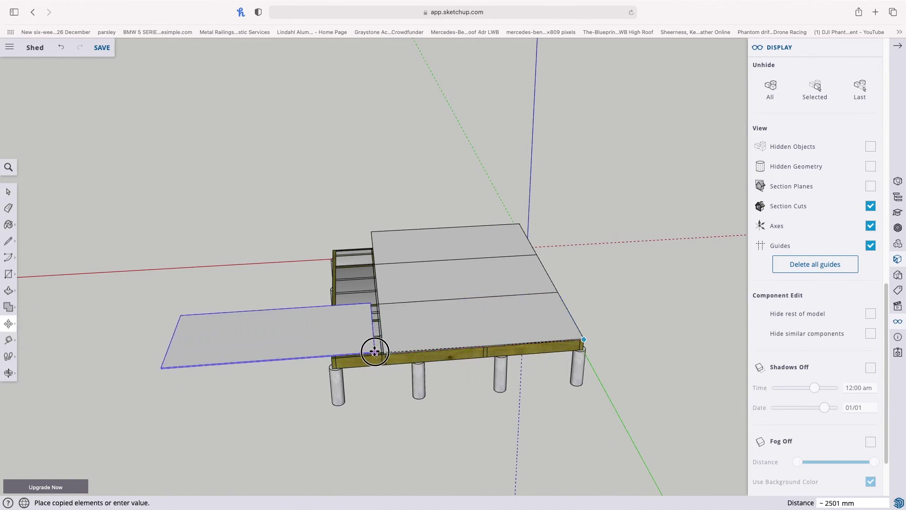
pyautogui.write('2400')
pyautogui.press('Return')
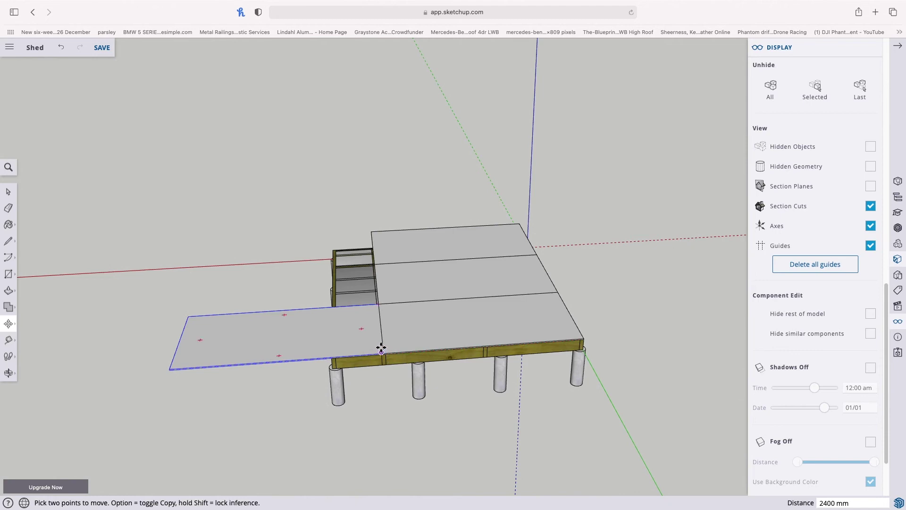
# Rotate the copied sheet 90 degrees so it lies crosswise
pyautogui.press('q')
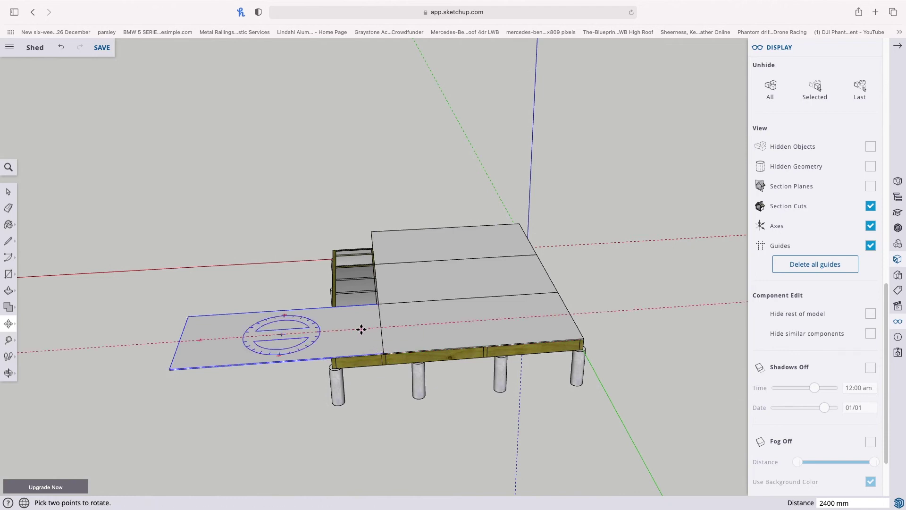
pyautogui.click(361, 329)
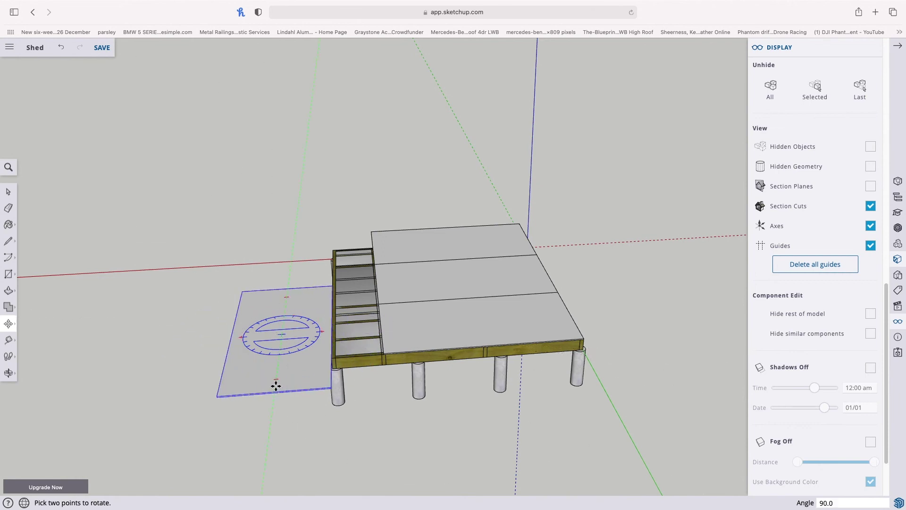
pyautogui.click(276, 386)
pyautogui.press('m')
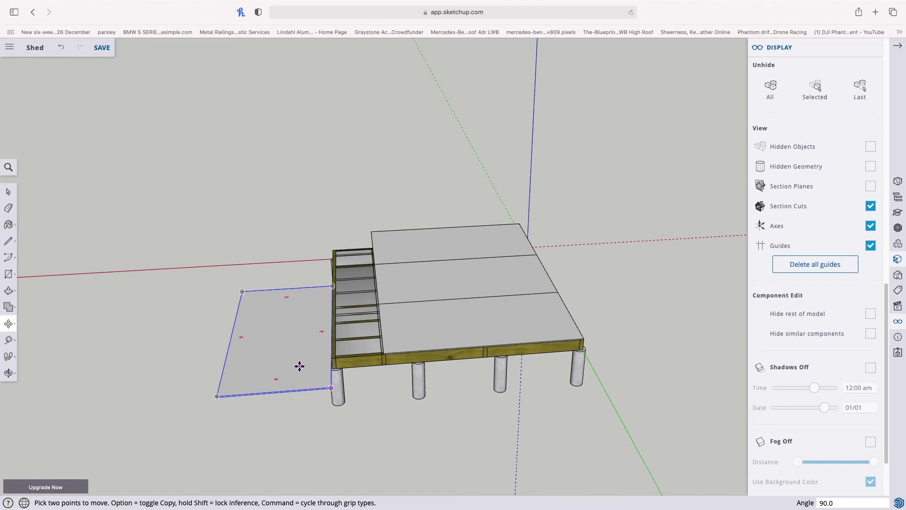
# Place the turned sheet on the deck's left edge and copy it beyond the first
pyautogui.click(330, 386)
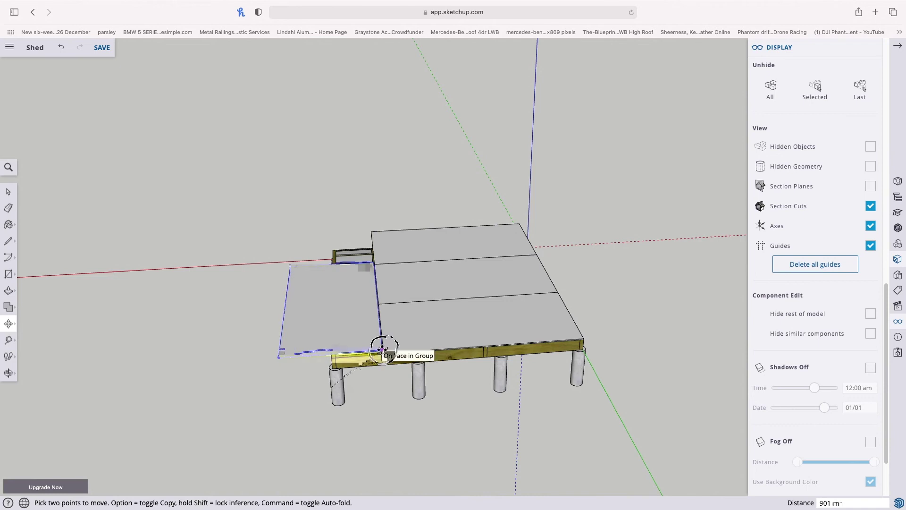
pyautogui.click(383, 349)
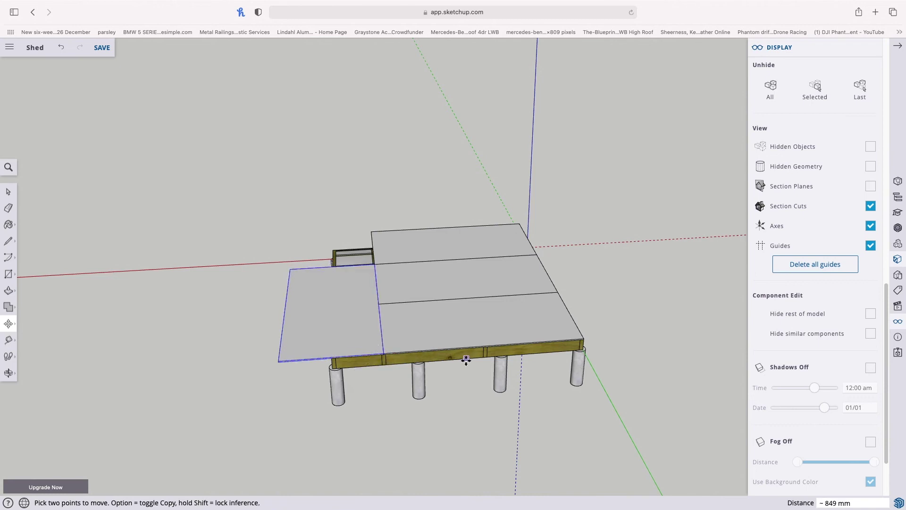
pyautogui.press('alt')
pyautogui.click(382, 352)
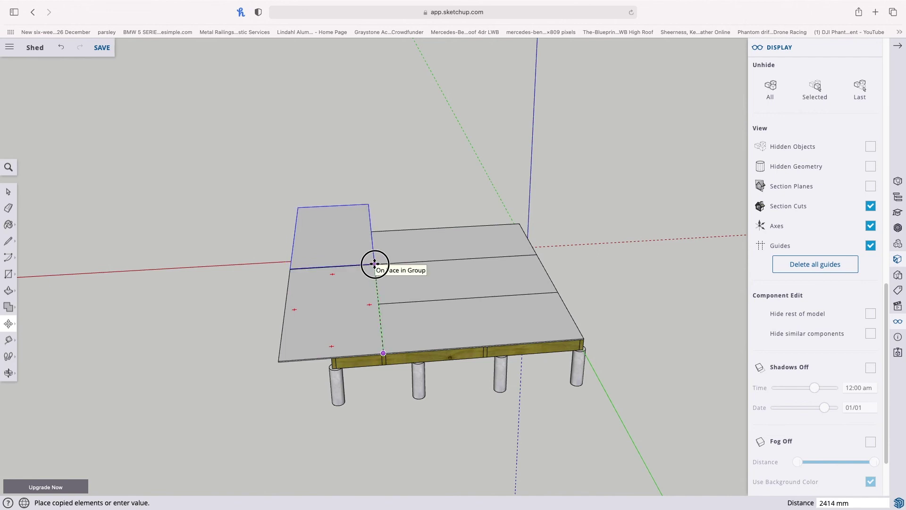
pyautogui.click(374, 264)
pyautogui.scroll(5, 374, 263)
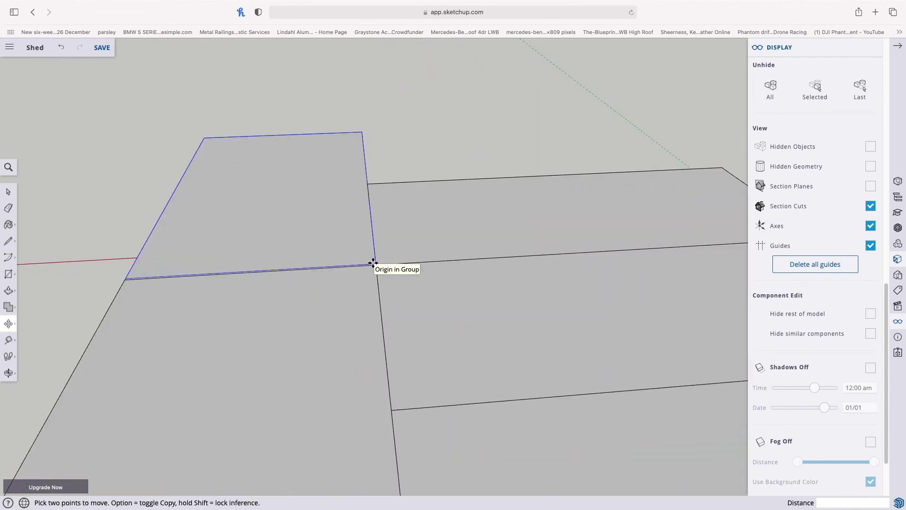
pyautogui.moveTo(170, 272)
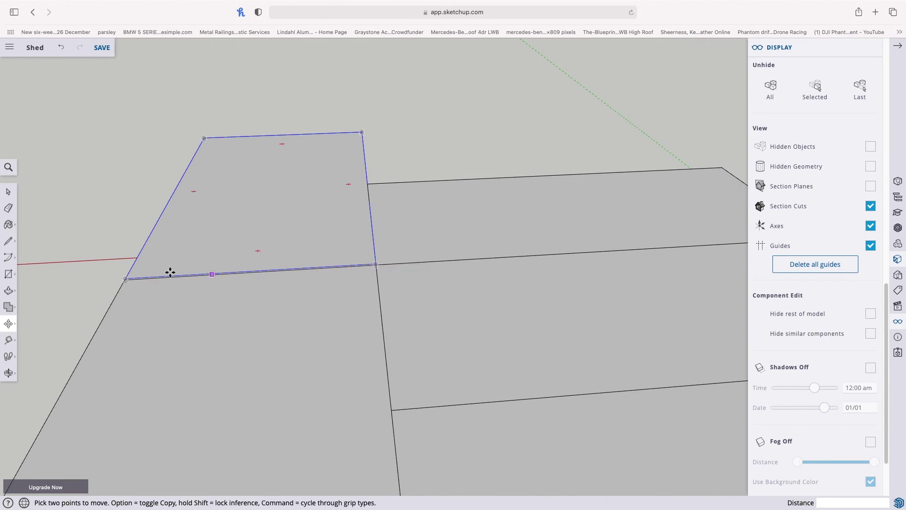
# Viewing the sheet edge-on, lower it by 12 mm, then zoom to the whole model
pyautogui.click(9, 373)
pyautogui.moveTo(189, 287); pyautogui.dragTo(234, 379)
pyautogui.moveTo(187, 469); pyautogui.dragTo(364, 311)
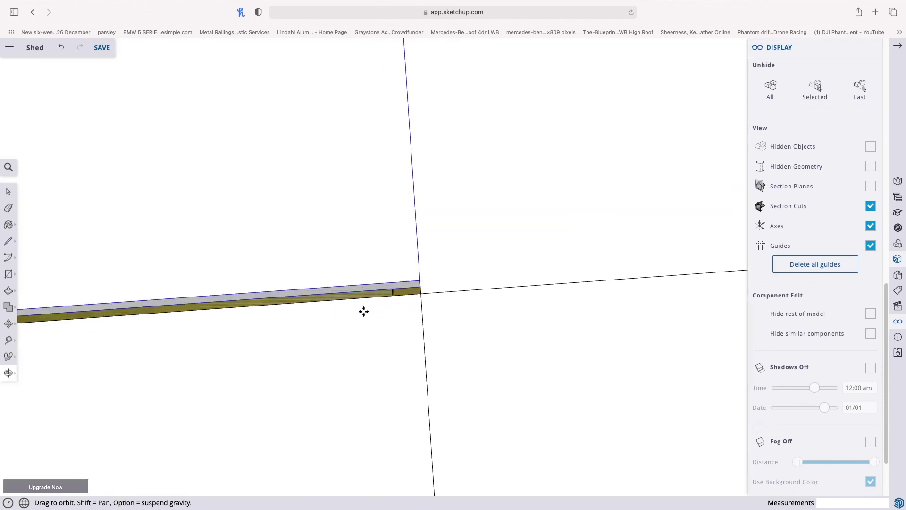
pyautogui.click(9, 323)
pyautogui.click(419, 280)
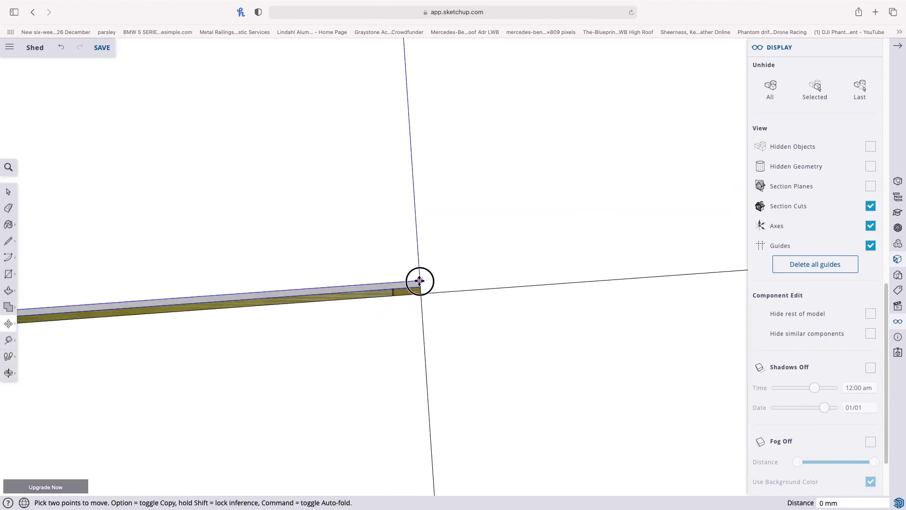
pyautogui.click(419, 293)
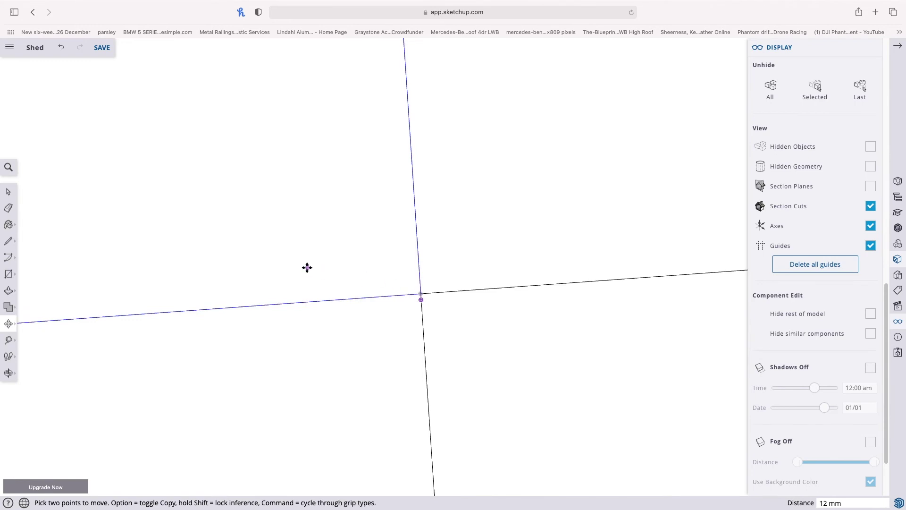
pyautogui.scroll(-5, 307, 268)
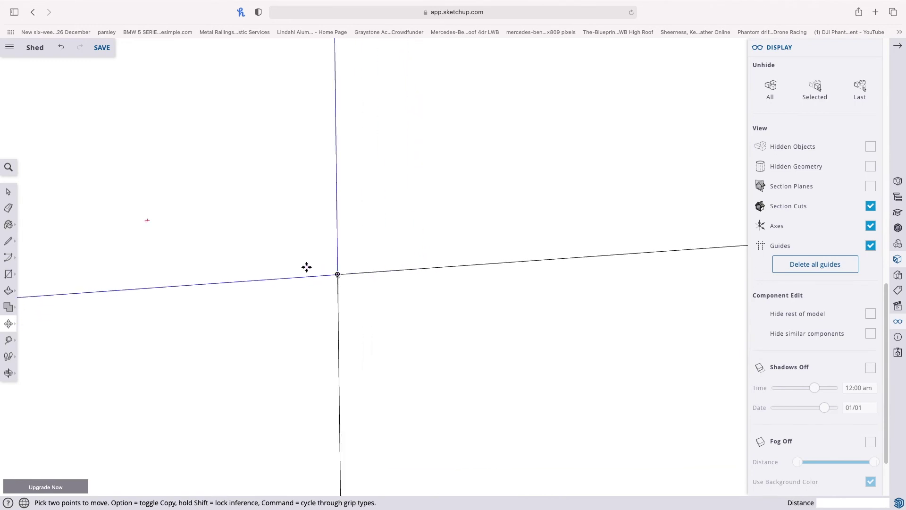
pyautogui.hotkey('shift', 'z')
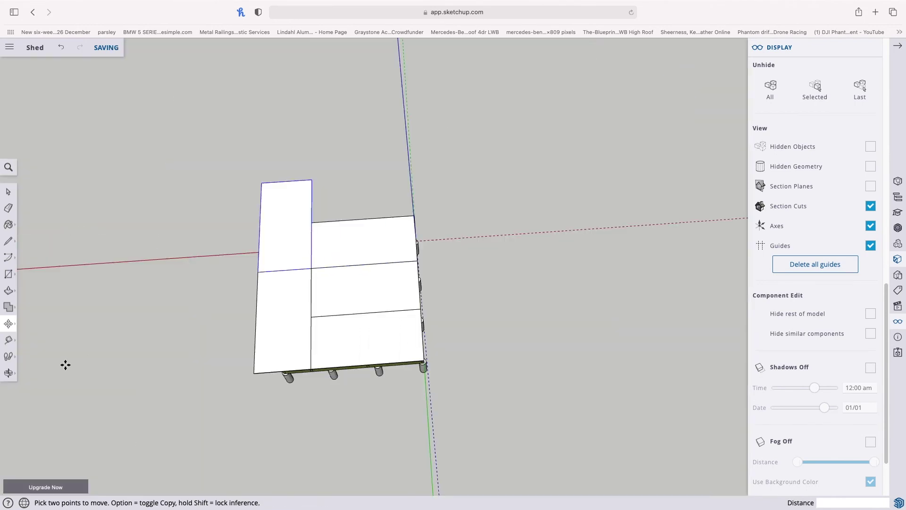
pyautogui.click(10, 372)
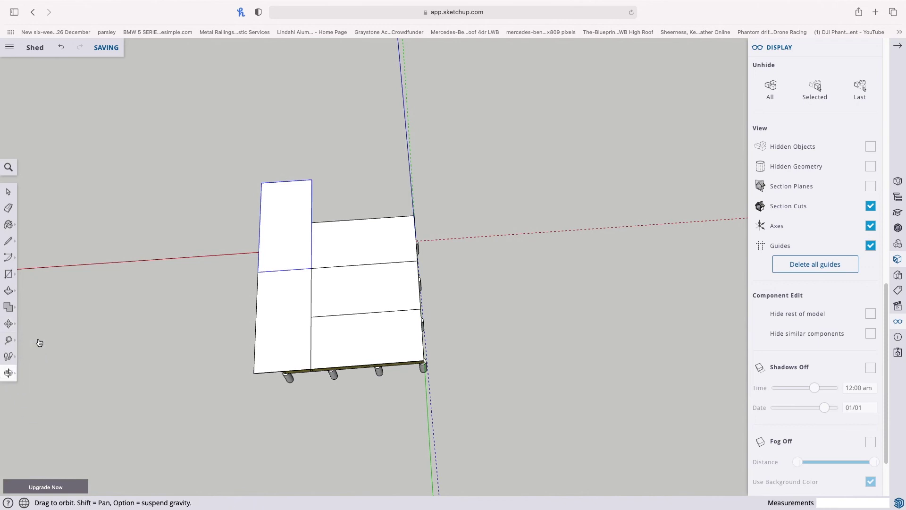
pyautogui.moveTo(127, 337); pyautogui.dragTo(378, 435)
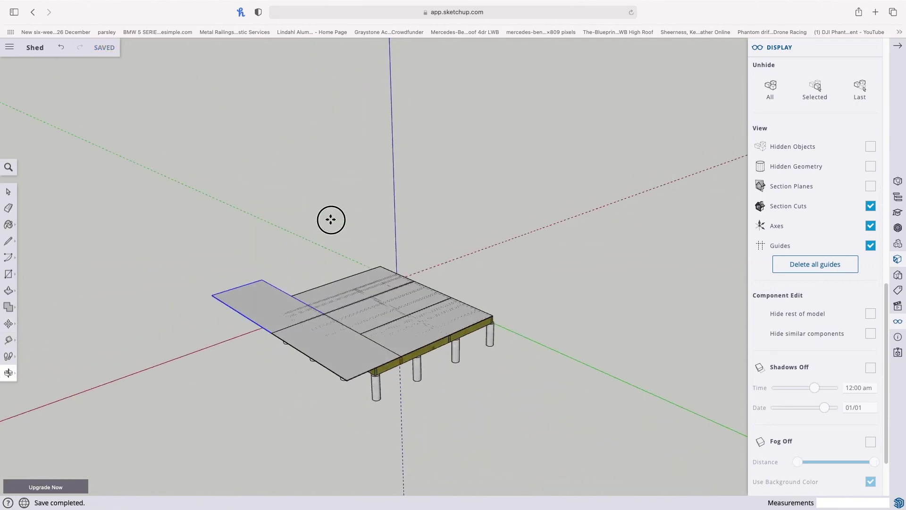
pyautogui.moveTo(330, 218); pyautogui.dragTo(455, 305)
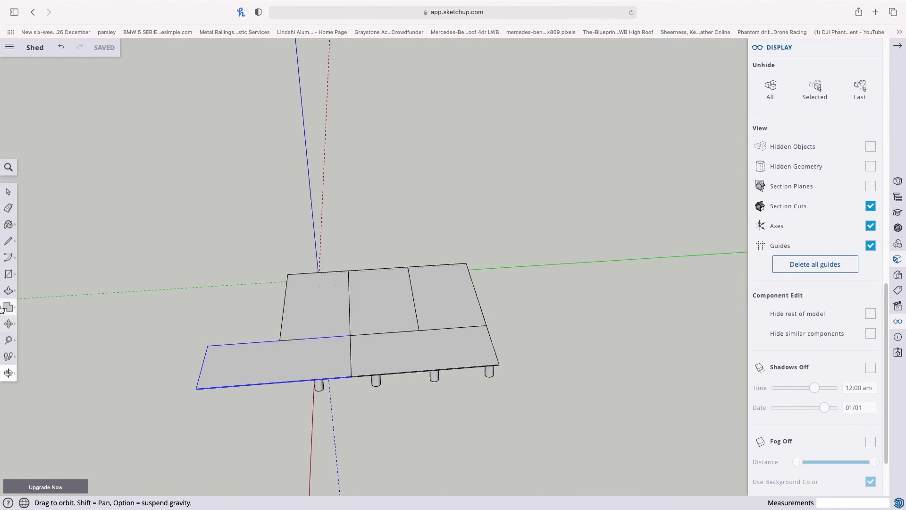
pyautogui.click(9, 192)
# Scale the selected deck sheet's depth down to fit the frame
pyautogui.scroll(6, 426, 395)
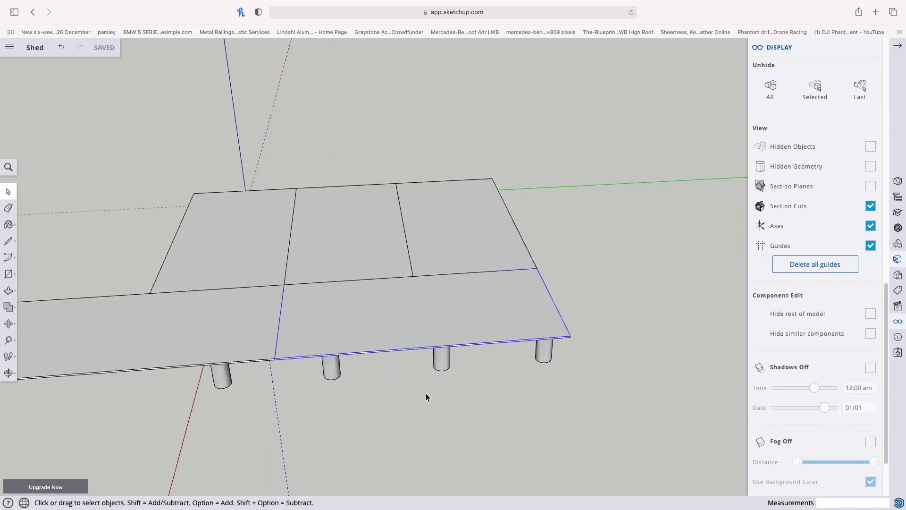
pyautogui.scroll(2, 406, 304)
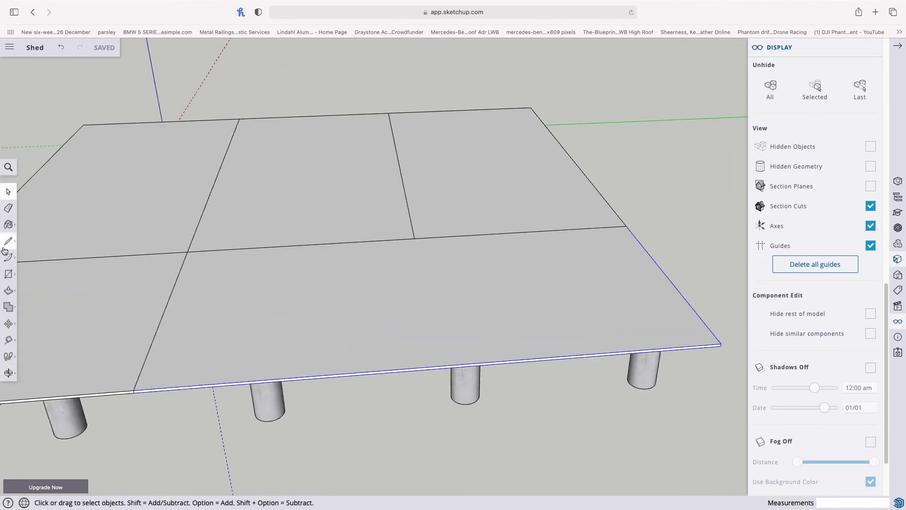
pyautogui.click(9, 324)
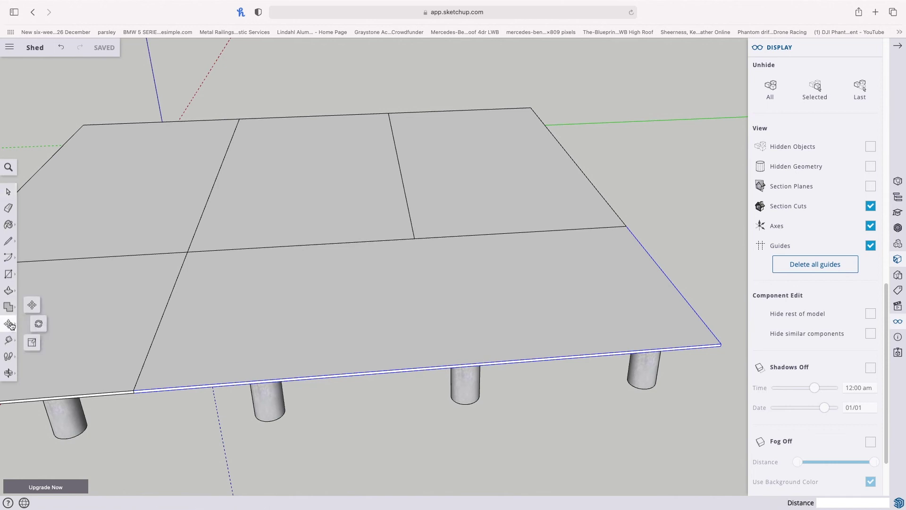
pyautogui.click(32, 342)
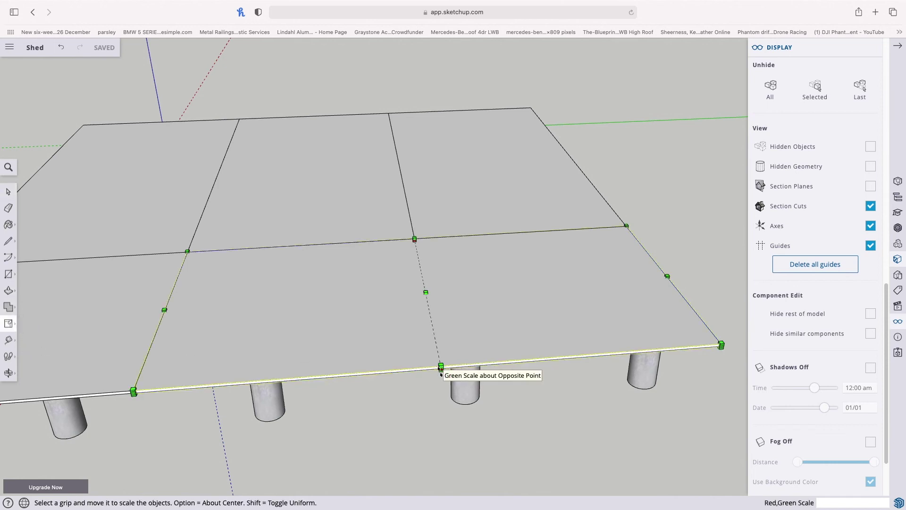
pyautogui.moveTo(441, 368); pyautogui.dragTo(421, 294)
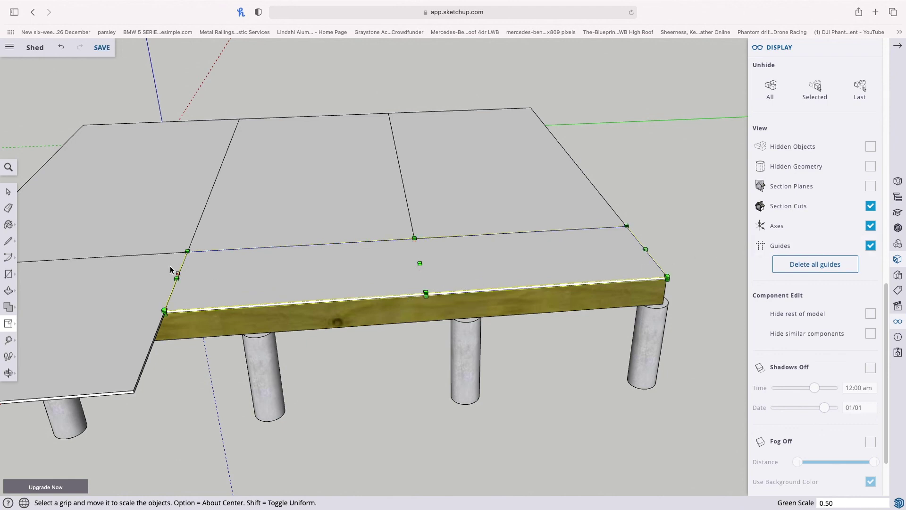
# Scale the overhanging crosswise sheet to 0.50 along the green axis
pyautogui.click(9, 373)
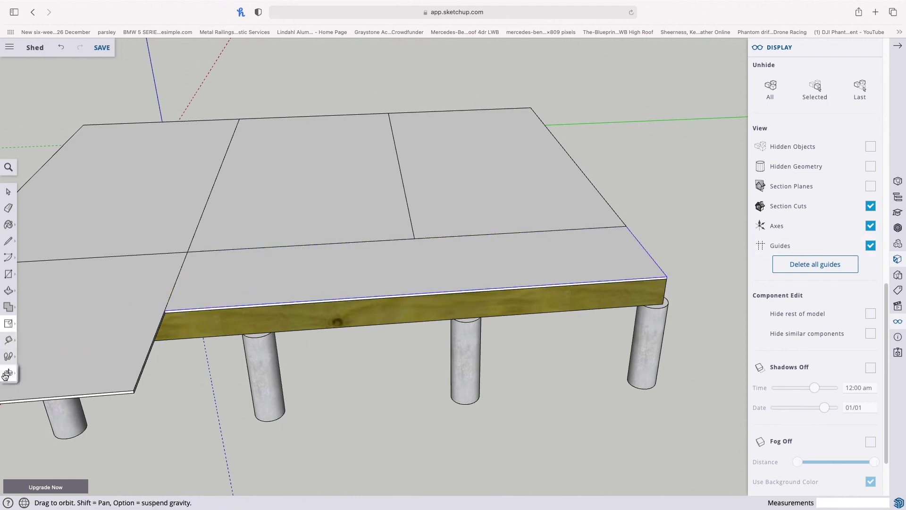
pyautogui.click(45, 357)
pyautogui.moveTo(171, 364); pyautogui.dragTo(606, 302)
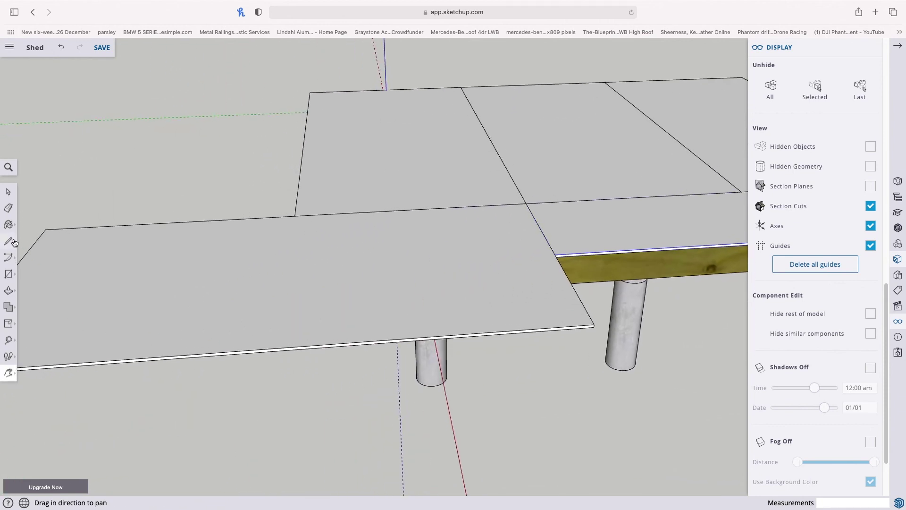
pyautogui.click(8, 192)
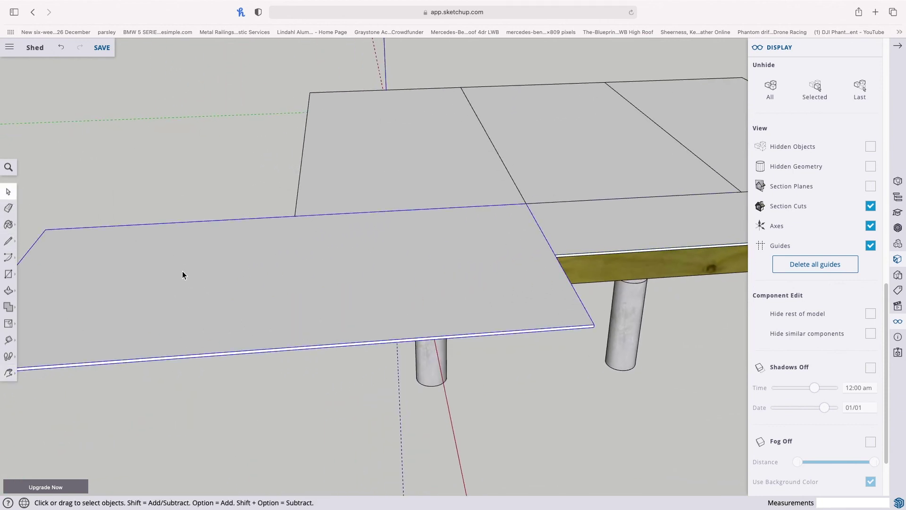
pyautogui.click(8, 323)
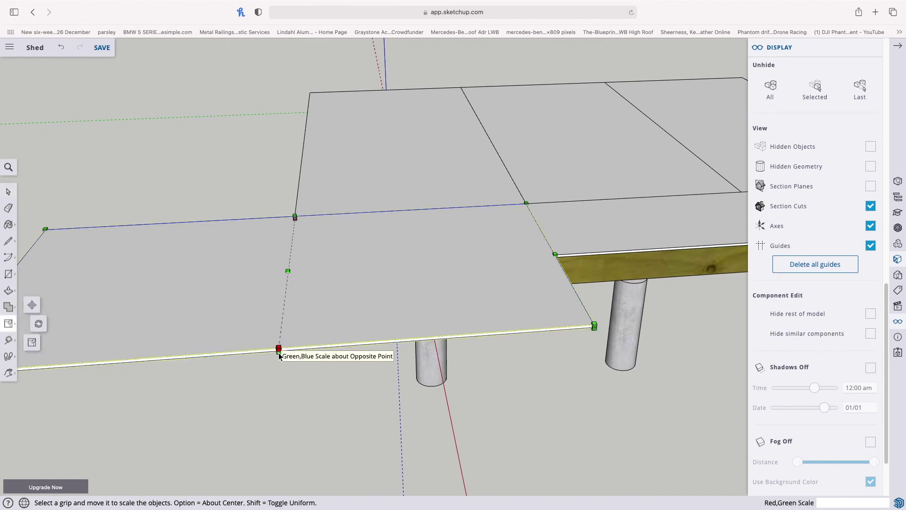
pyautogui.moveTo(278, 350); pyautogui.dragTo(270, 273)
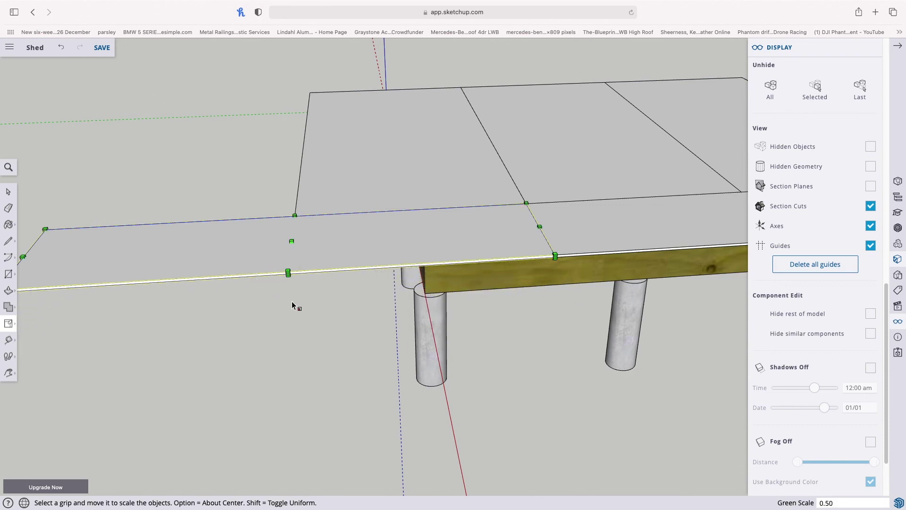
pyautogui.click(8, 196)
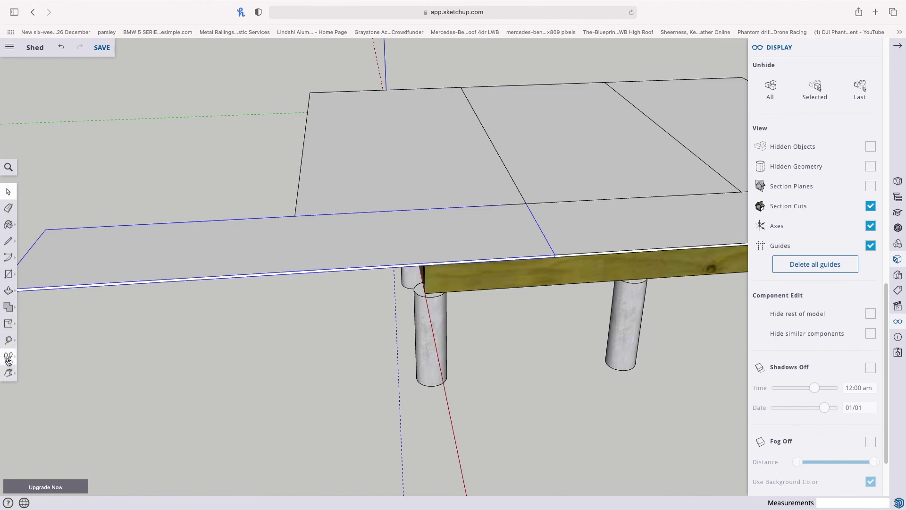
pyautogui.click(9, 373)
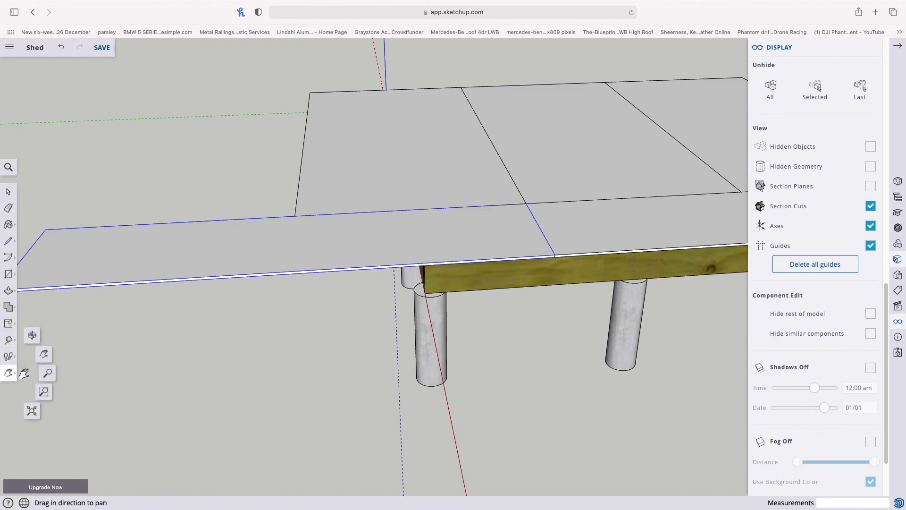
pyautogui.click(31, 335)
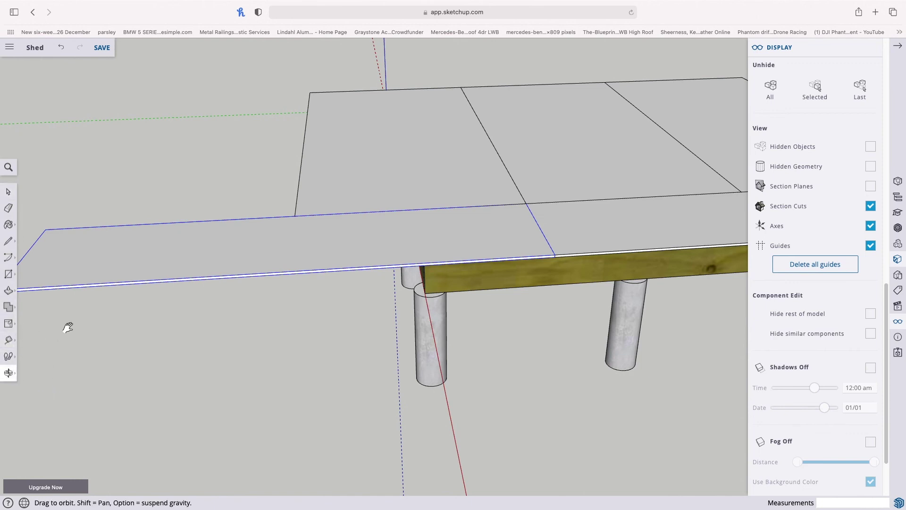
pyautogui.moveTo(68, 327); pyautogui.dragTo(461, 294)
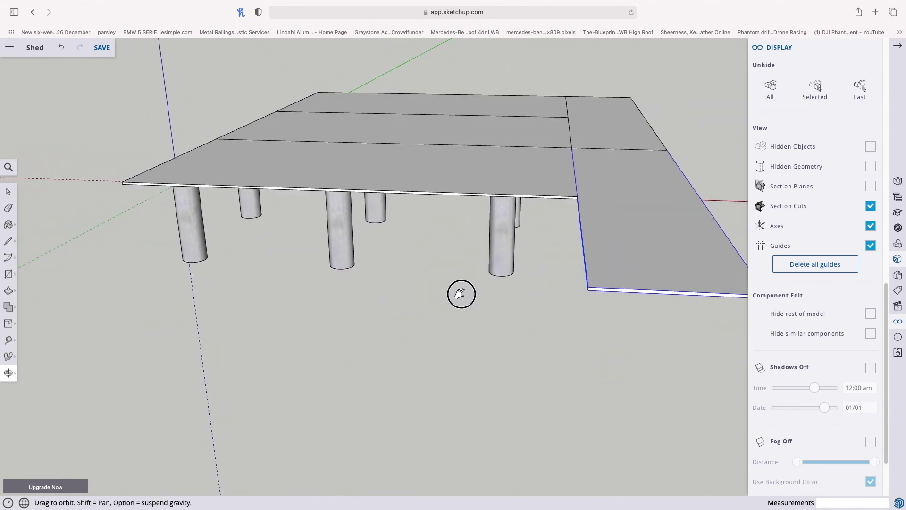
# Scale the side sheet down to 0.23 of its length
pyautogui.click(5, 323)
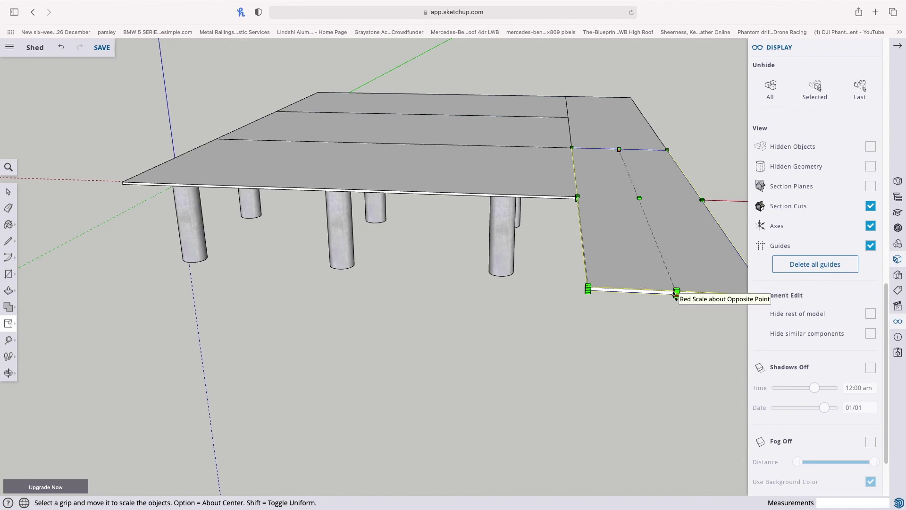
pyautogui.scroll(2, 680, 300)
pyautogui.scroll(3, 678, 301)
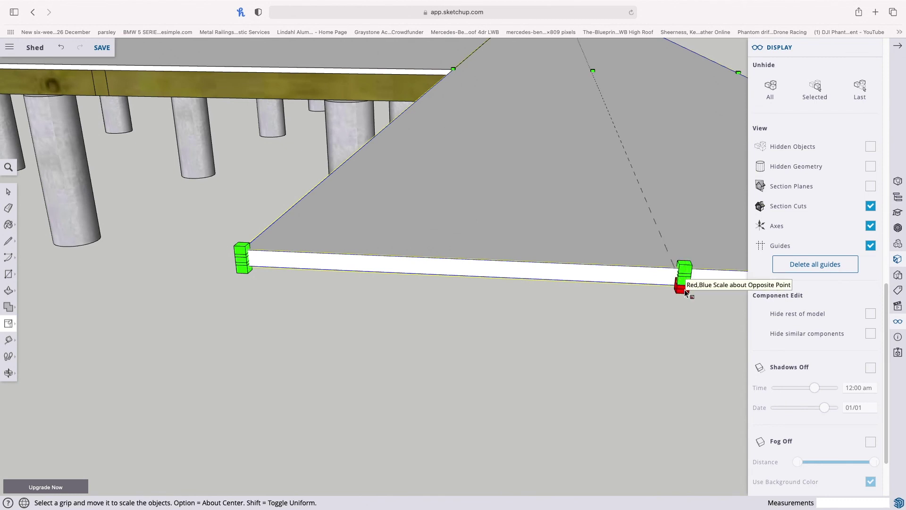
pyautogui.moveTo(682, 278); pyautogui.dragTo(568, 65)
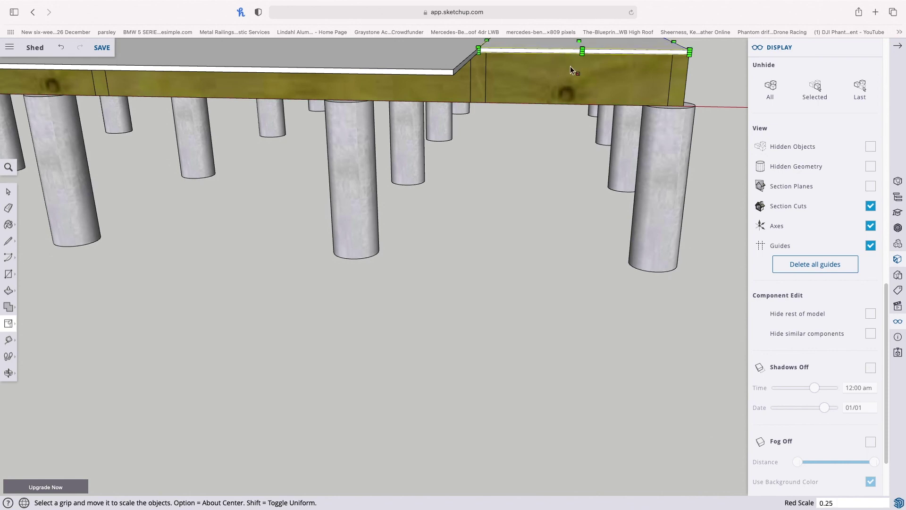
pyautogui.click(9, 191)
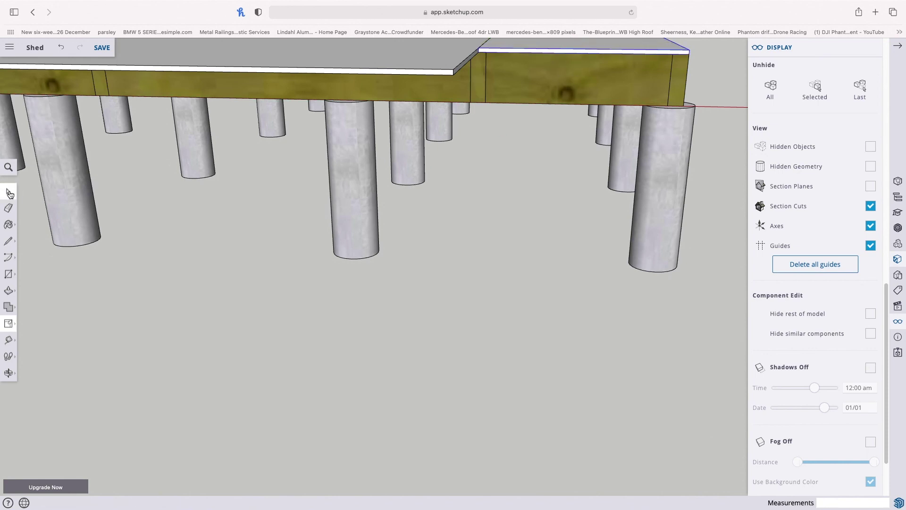
# Scale the front plywood sheet to 0.50 along green so it is flush with the deck edge
pyautogui.click(9, 373)
pyautogui.moveTo(208, 142); pyautogui.dragTo(253, 208)
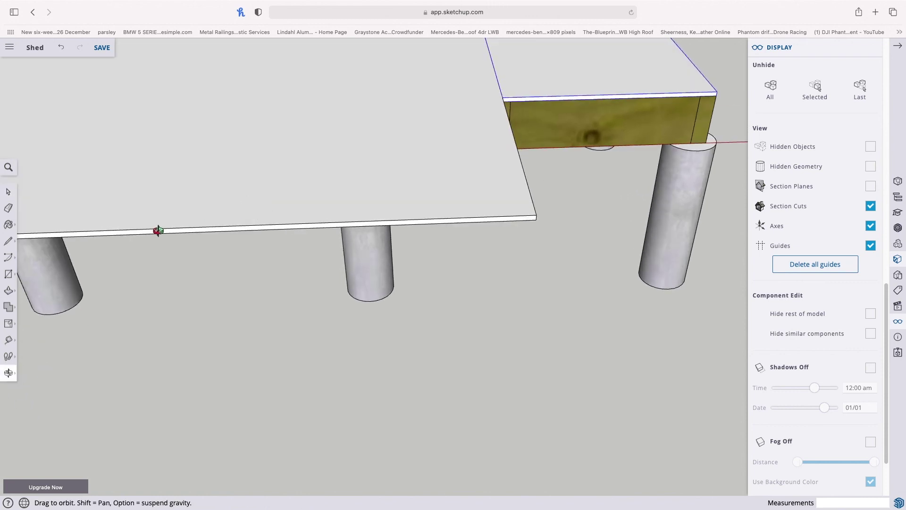
pyautogui.scroll(-5, 560, 372)
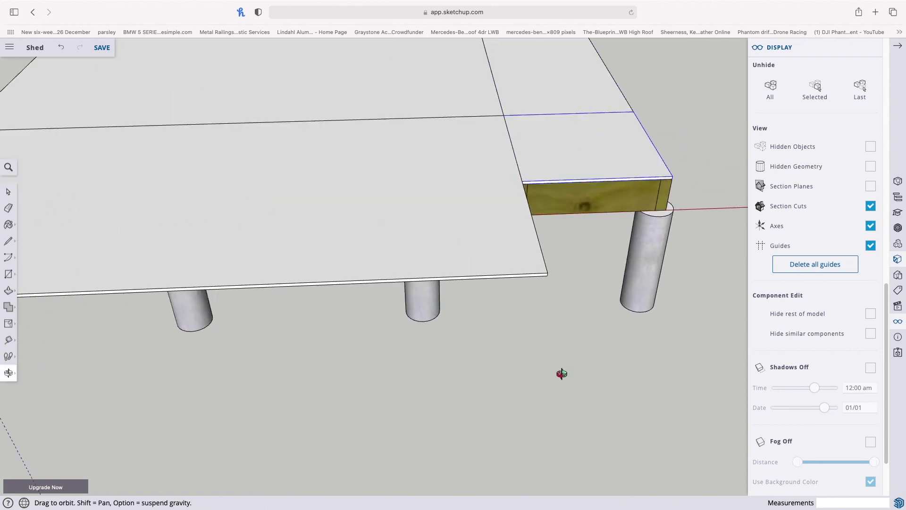
pyautogui.moveTo(559, 376); pyautogui.dragTo(358, 331)
pyautogui.click(9, 191)
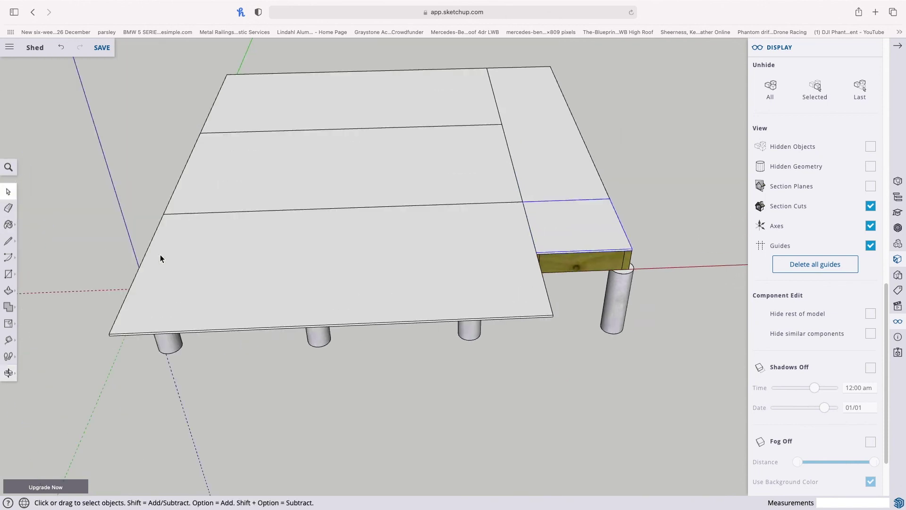
pyautogui.click(9, 323)
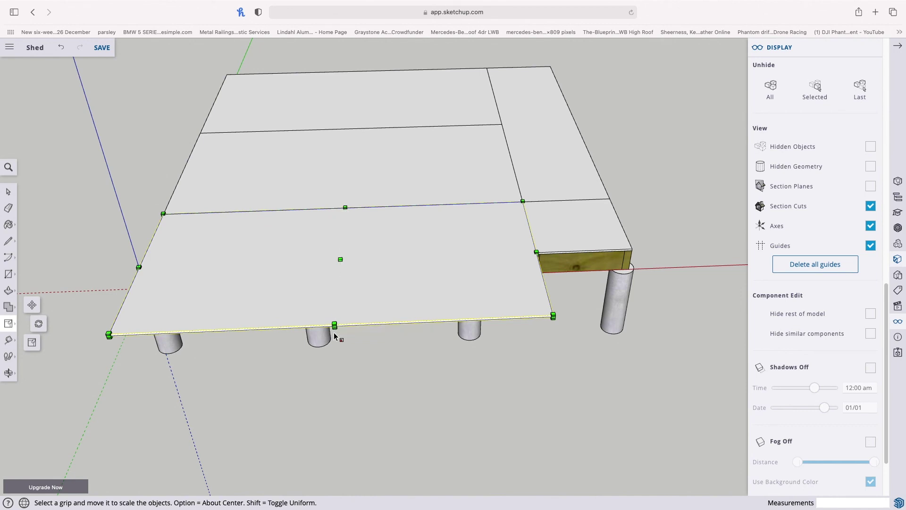
pyautogui.moveTo(334, 325); pyautogui.dragTo(333, 262)
pyautogui.scroll(-1, 580, 233)
pyautogui.scroll(5, 579, 237)
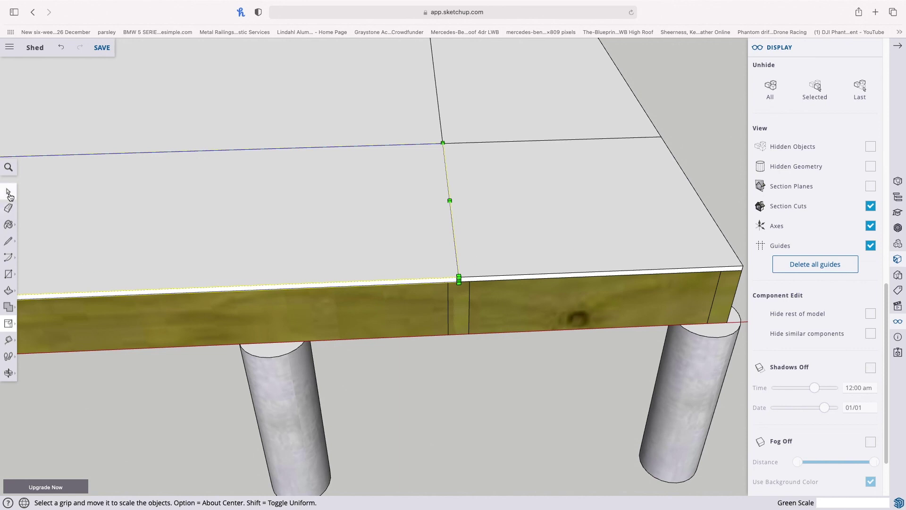
pyautogui.click(8, 191)
pyautogui.scroll(2, 206, 269)
pyautogui.scroll(-4, 205, 269)
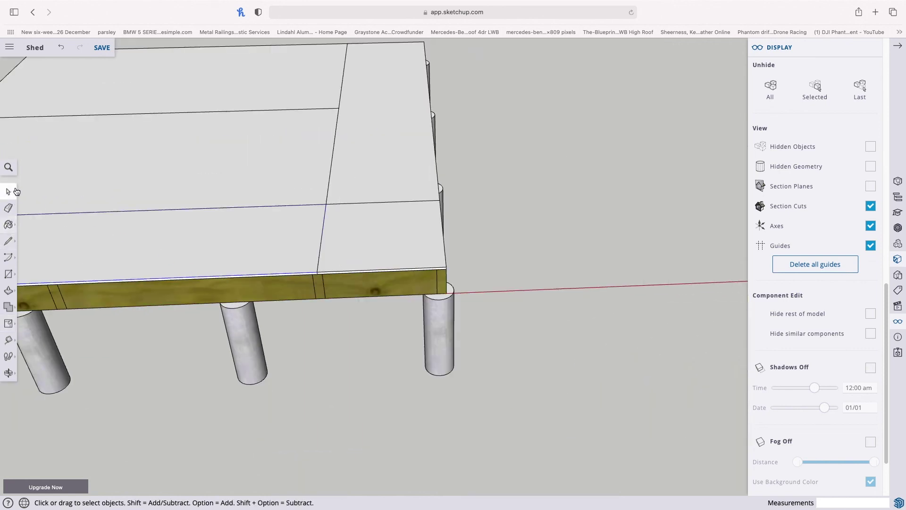
# Paint the front sheet's top face with Wood Plywood Knots from the Wood category
pyautogui.doubleClick(152, 259)
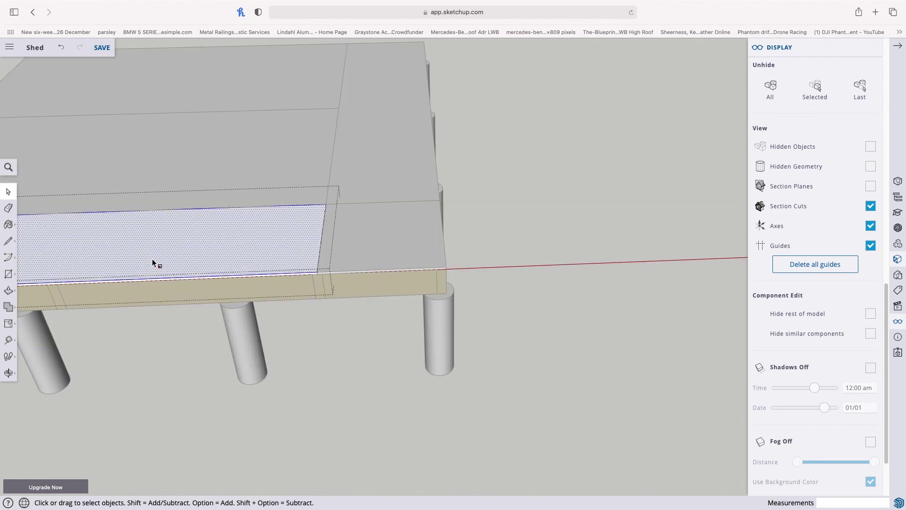
pyautogui.click(9, 225)
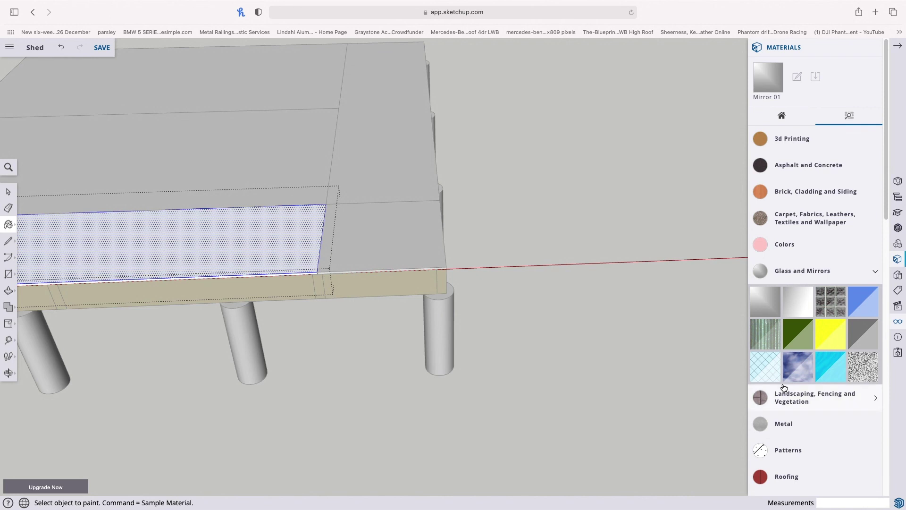
pyautogui.scroll(-10, 783, 388)
pyautogui.scroll(3, 783, 384)
pyautogui.click(773, 331)
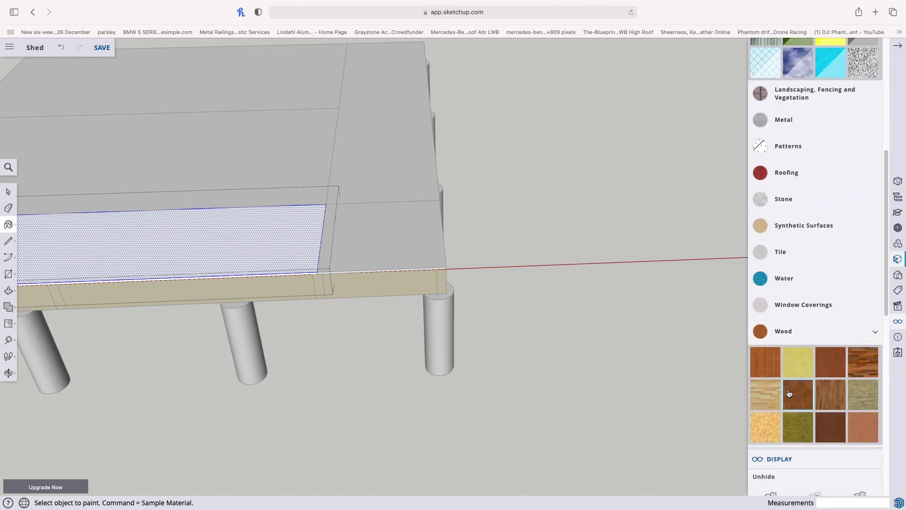
pyautogui.click(255, 232)
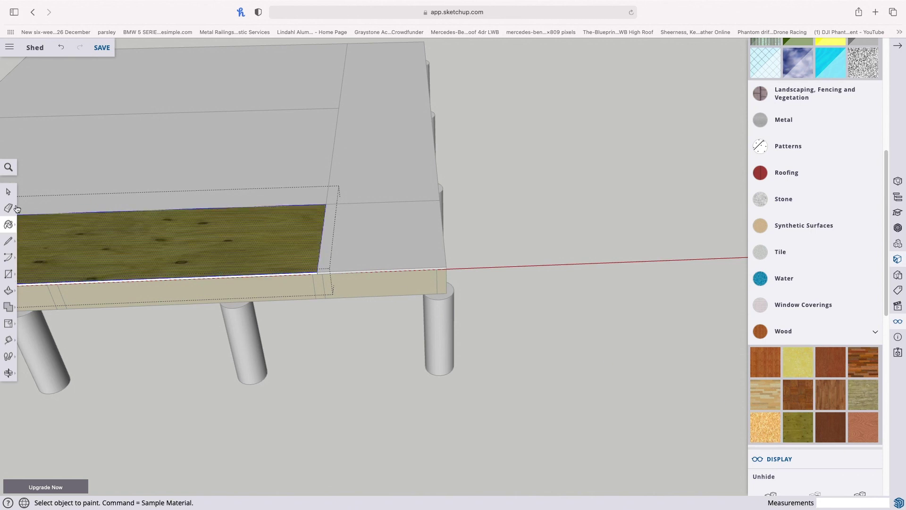
pyautogui.click(8, 191)
pyautogui.click(73, 347)
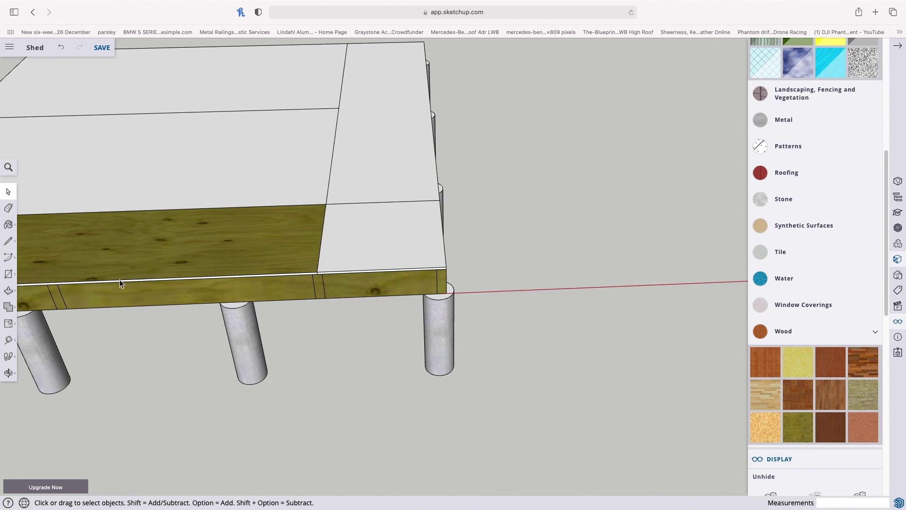
# Apply Wood Plywood Knots to the next sheet's and the end board's top faces
pyautogui.doubleClick(175, 170)
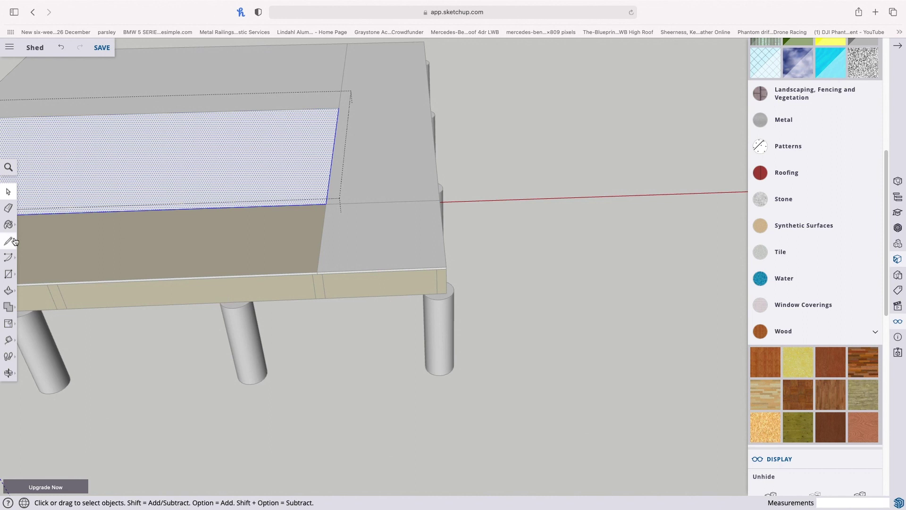
pyautogui.click(8, 225)
pyautogui.click(93, 175)
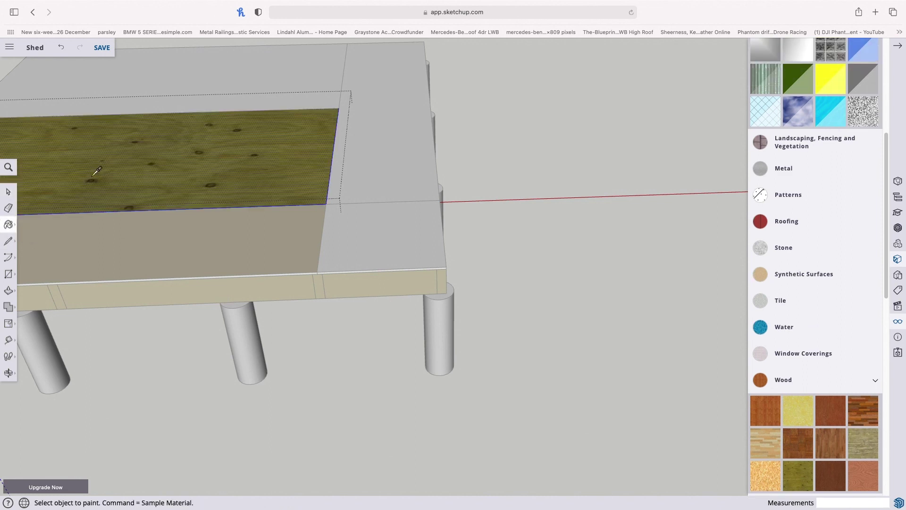
pyautogui.click(8, 192)
pyautogui.doubleClick(354, 257)
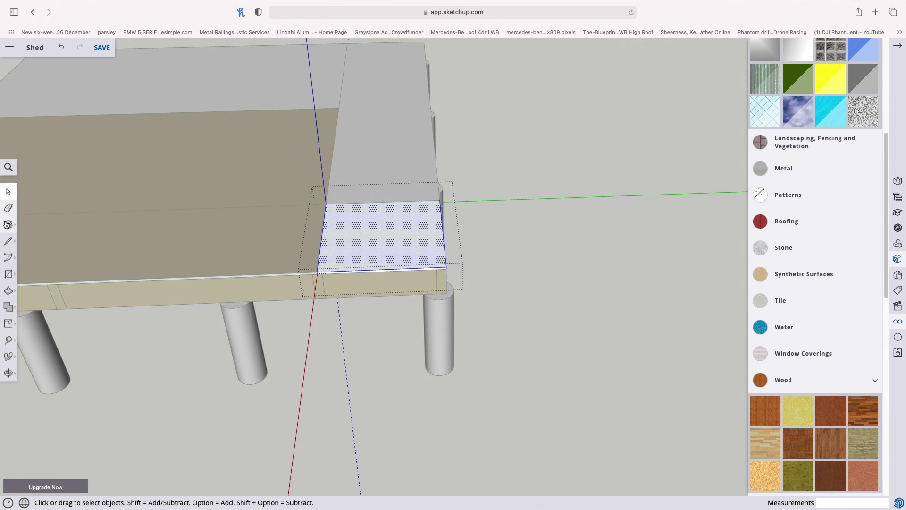
pyautogui.click(8, 225)
pyautogui.click(354, 240)
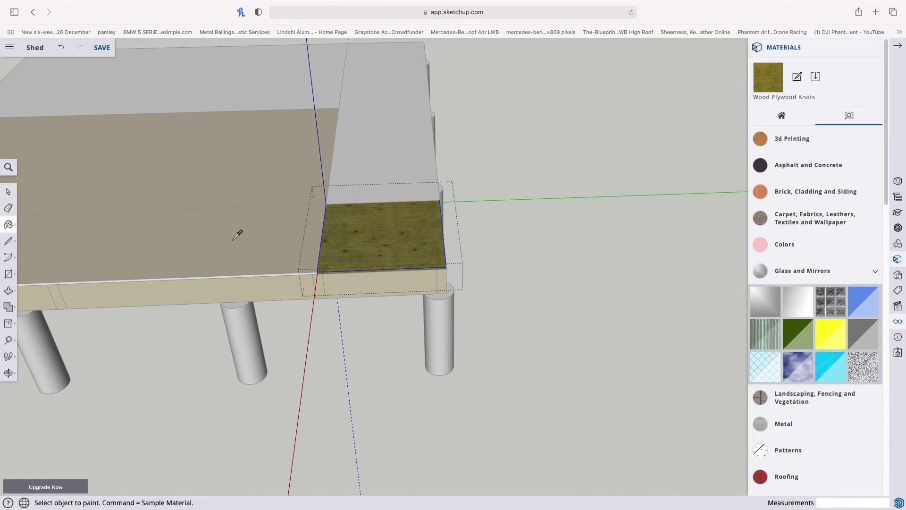
pyautogui.click(8, 193)
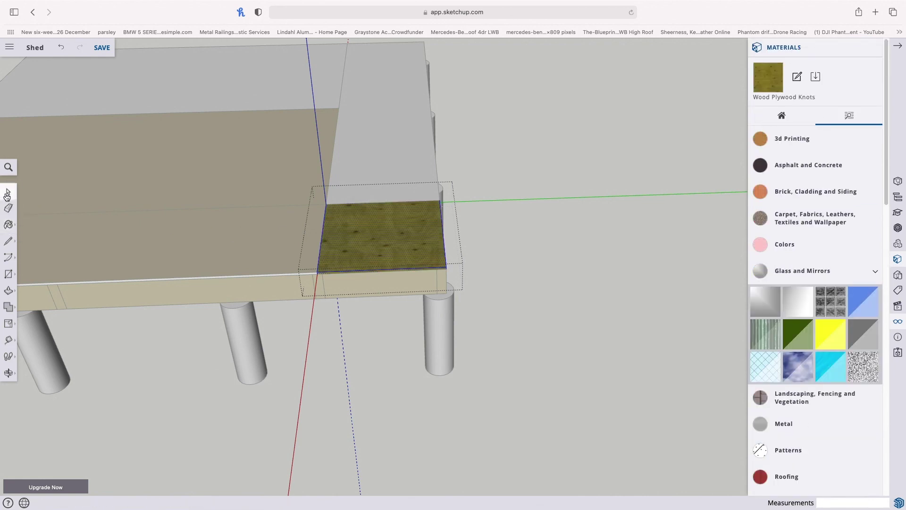
# Apply the plywood texture to the front-left sheet and the back sheet's top face
pyautogui.click(126, 255)
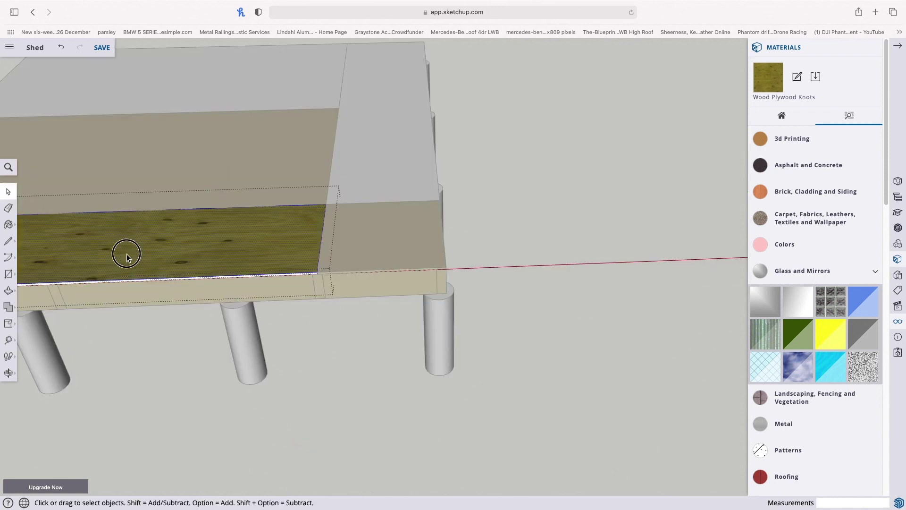
pyautogui.press('b')
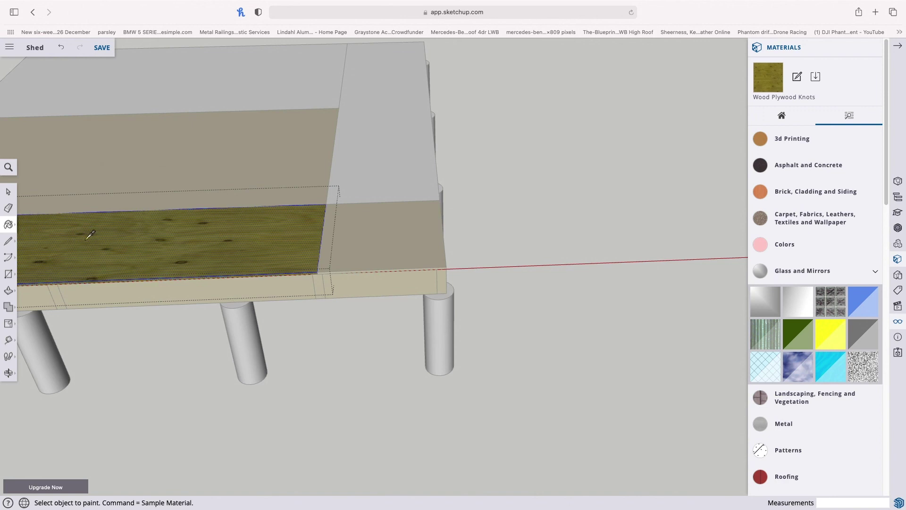
pyautogui.click(8, 191)
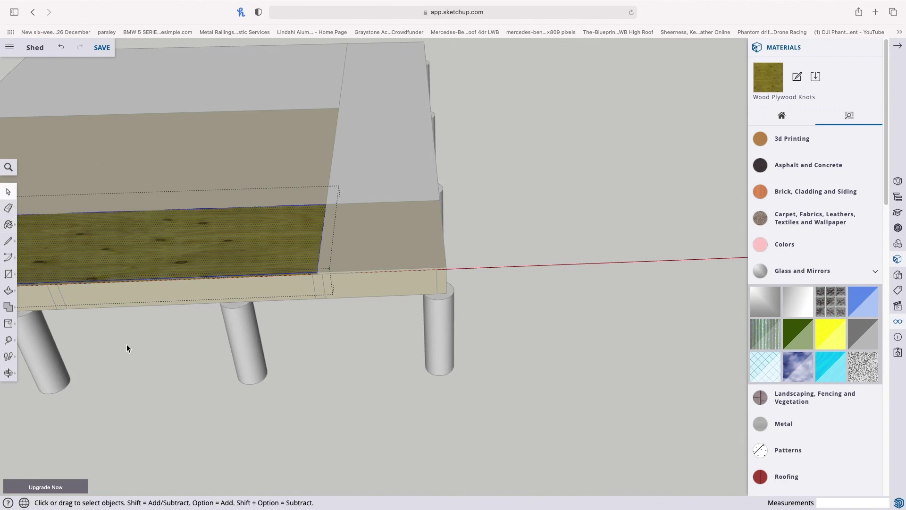
pyautogui.click(126, 350)
pyautogui.doubleClick(173, 88)
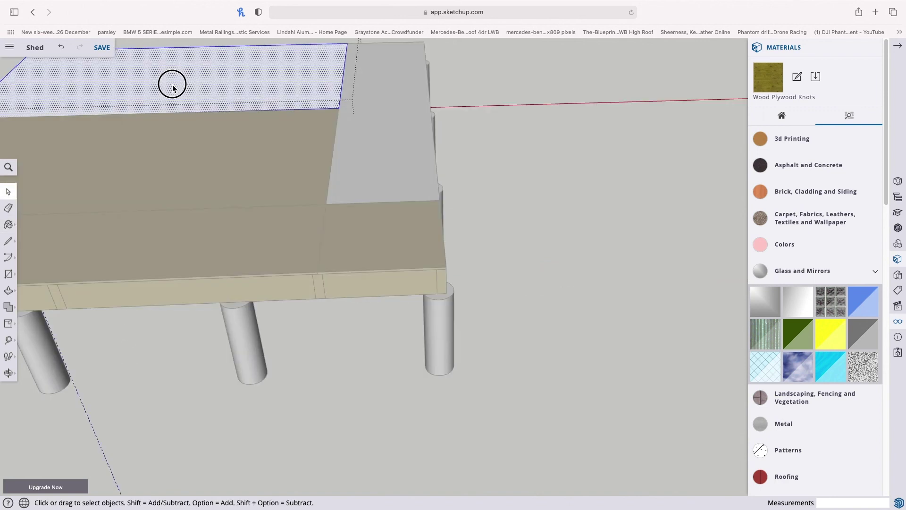
pyautogui.click(8, 224)
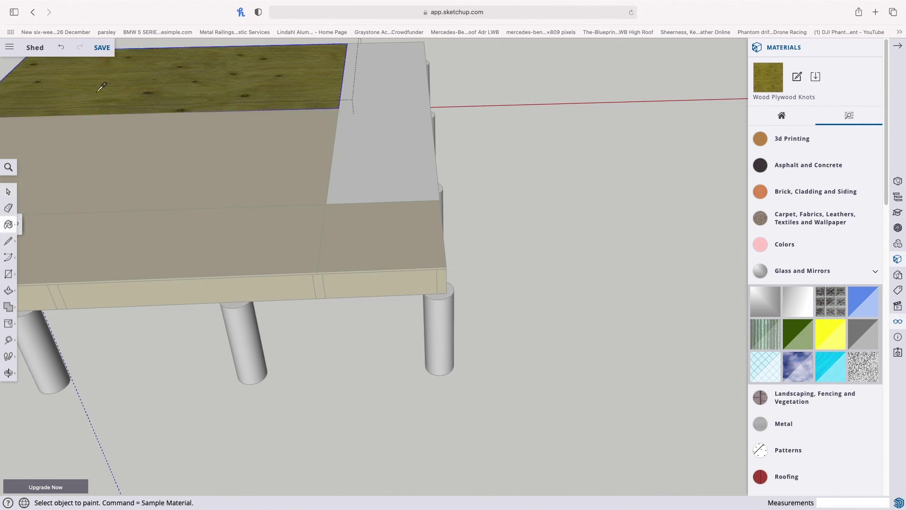
pyautogui.click(9, 192)
pyautogui.click(109, 351)
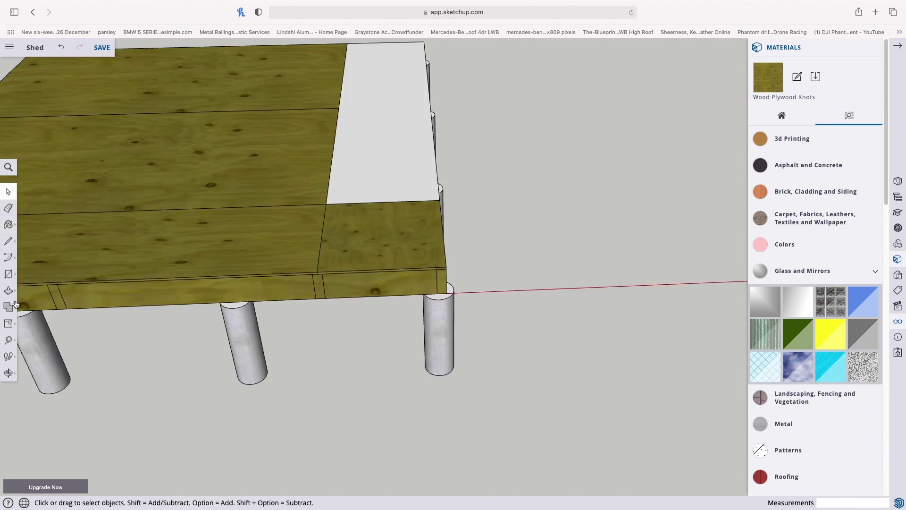
# Paint the remaining white sheet's top face with Wood Plywood Knots
pyautogui.click(10, 239)
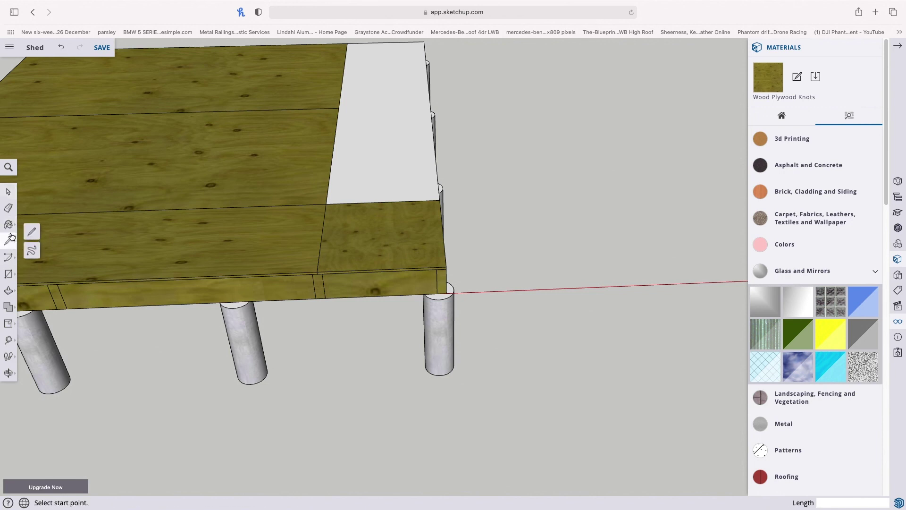
pyautogui.click(8, 192)
pyautogui.doubleClick(373, 136)
pyautogui.click(369, 135)
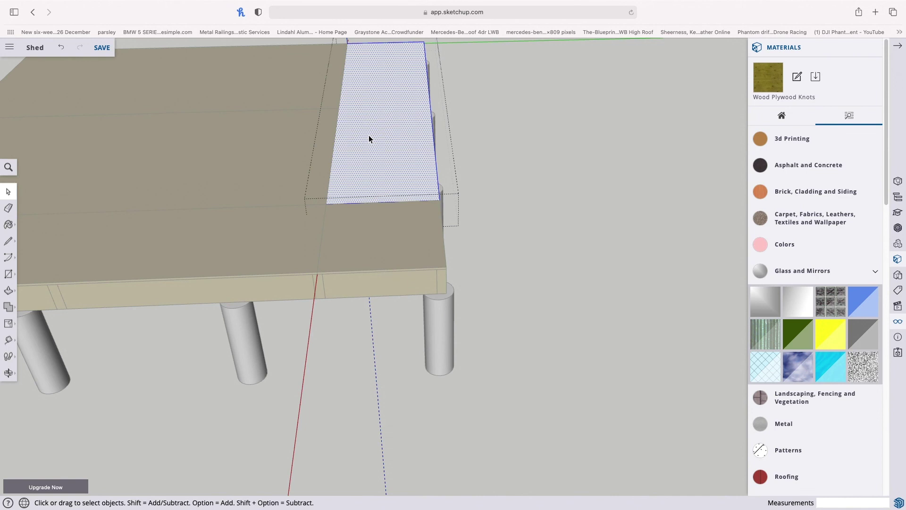
pyautogui.click(8, 224)
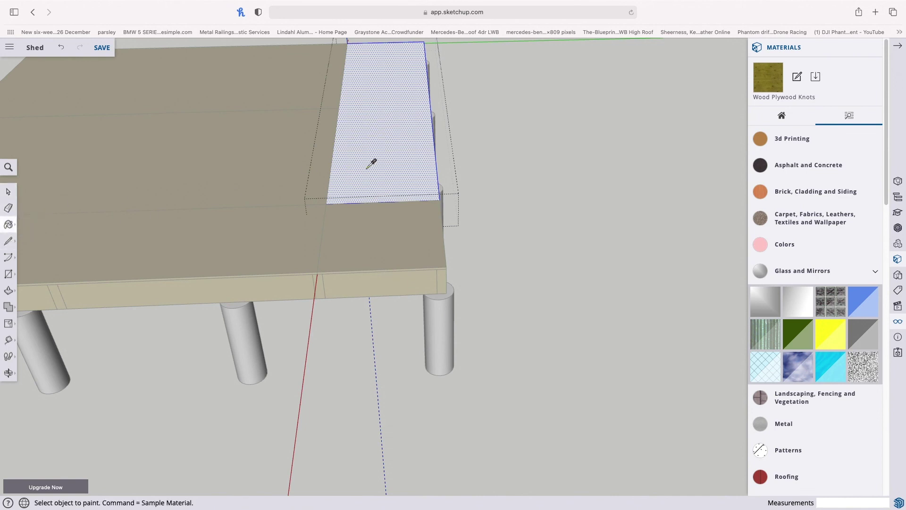
pyautogui.click(389, 160)
pyautogui.click(8, 191)
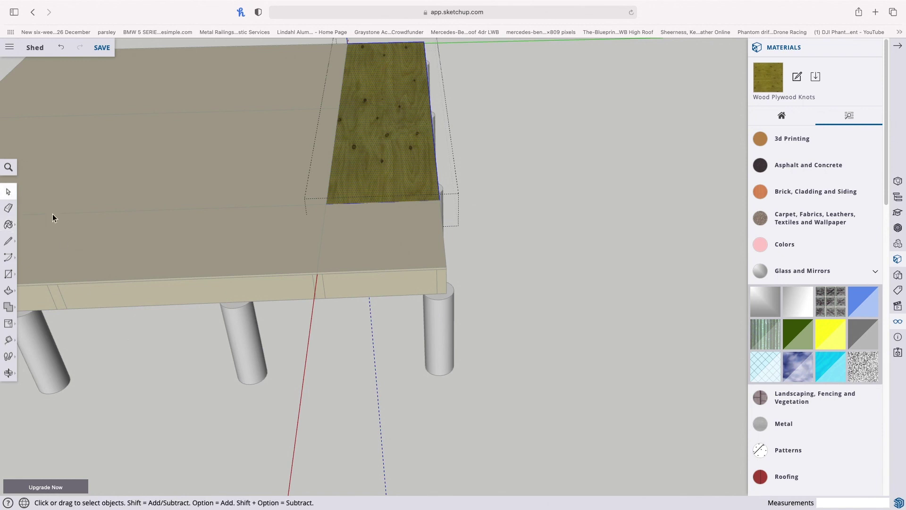
pyautogui.click(113, 368)
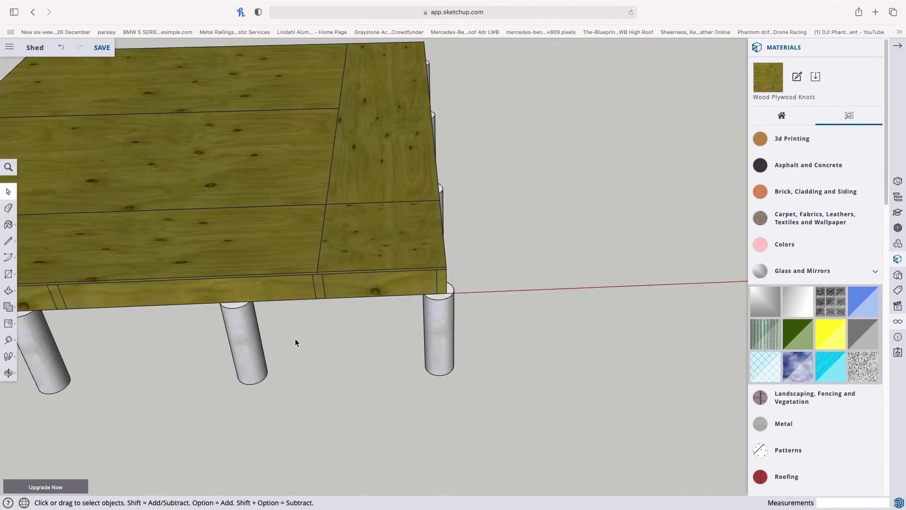
pyautogui.scroll(3, 295, 338)
pyautogui.scroll(-5, 198, 284)
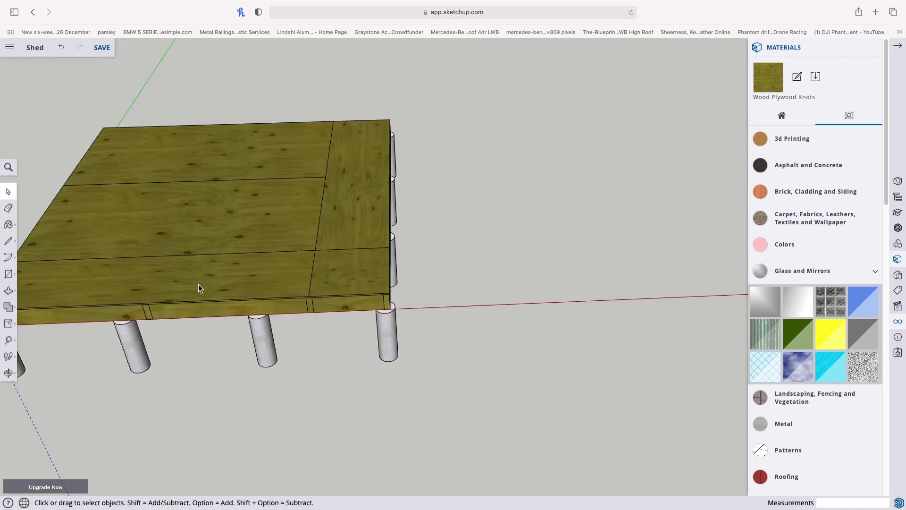
pyautogui.click(9, 369)
pyautogui.click(42, 357)
pyautogui.moveTo(165, 370); pyautogui.dragTo(355, 368)
pyautogui.click(10, 373)
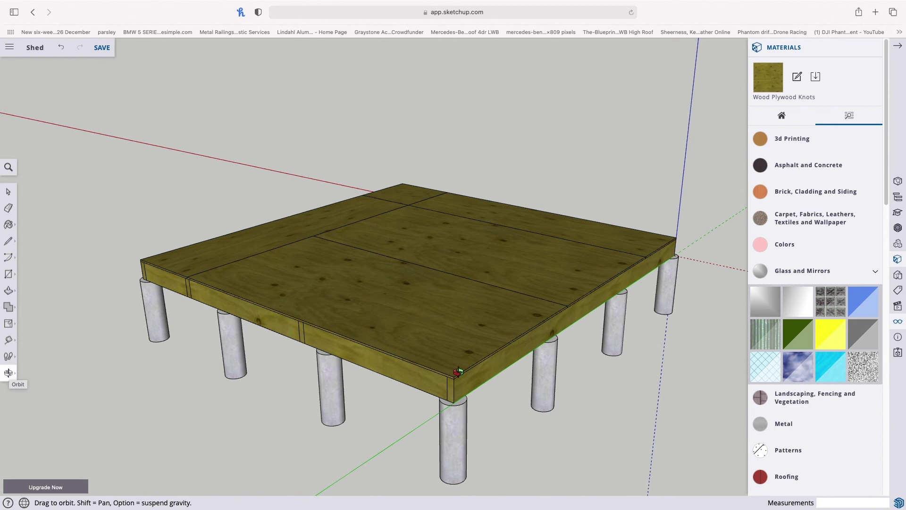
pyautogui.moveTo(459, 371); pyautogui.dragTo(227, 339)
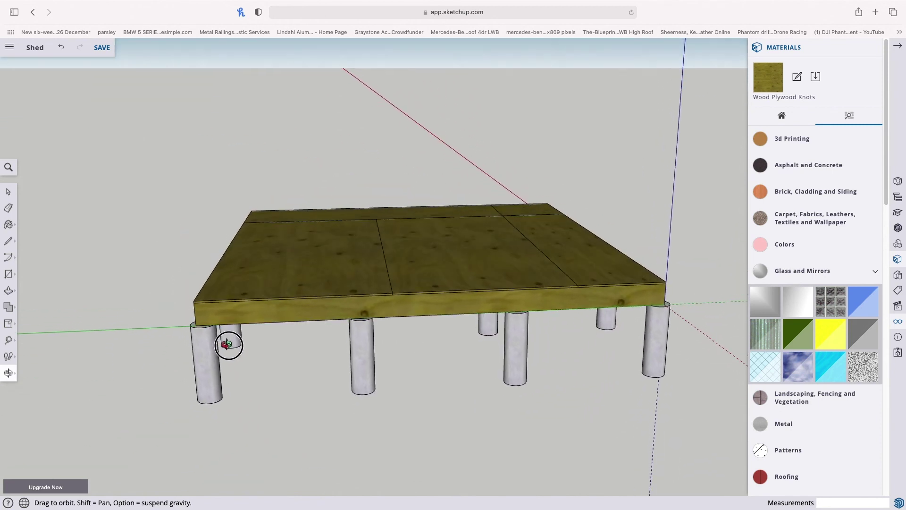